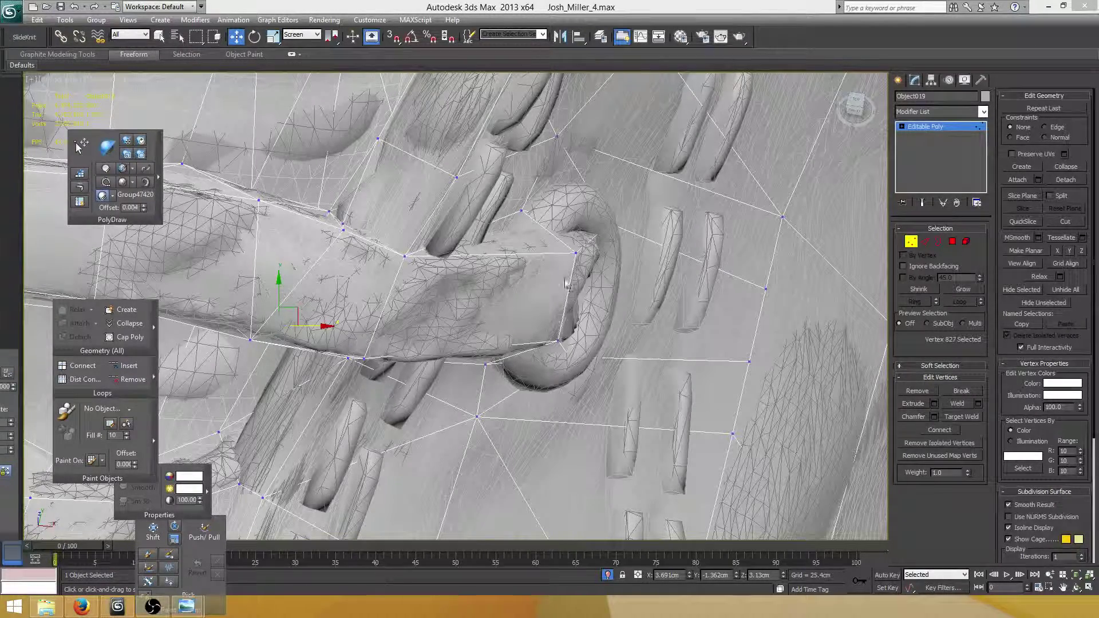
Examine the retopology vertices around the eyelet ring at the end of the top lace, both shaded and in wireframe.
scroll(549, 256, "down", 3)
middle_click_drag(540, 259, 535, 280, "alt")
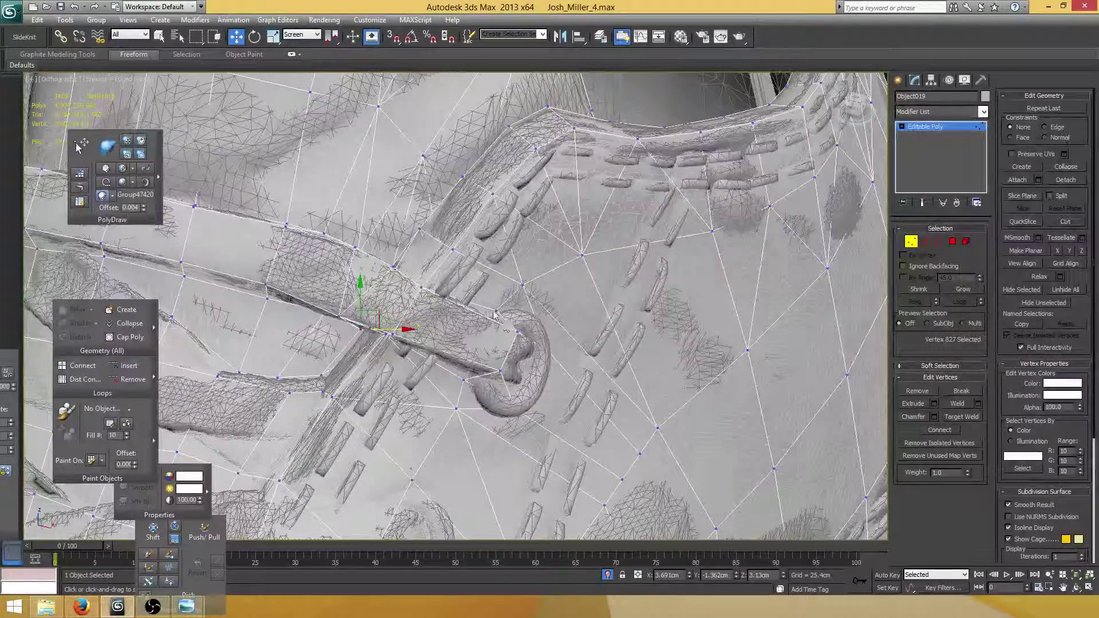
left_click(496, 312)
mouse_move(495, 312)
middle_mouse_down("alt")
mouse_move(475, 308)
mouse_move(518, 293)
mouse_move(538, 323)
mouse_move(516, 274)
middle_mouse_up("alt")
scroll(475, 308, "up", 2)
key("F3")
left_click(471, 347)
key("F3")
middle_click_drag(487, 332, 458, 313)
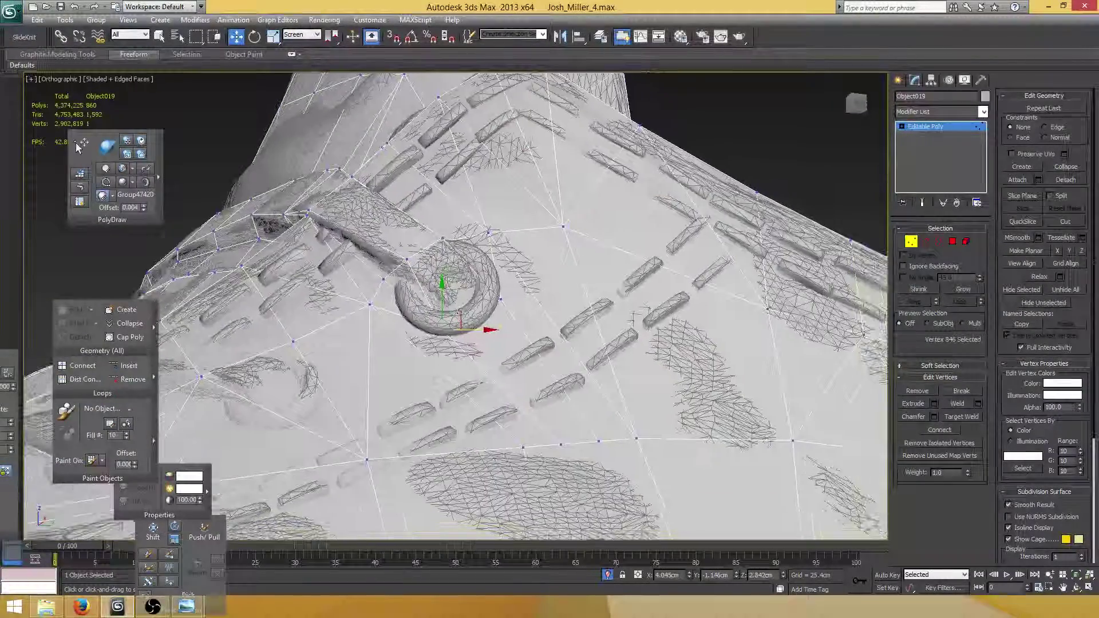
Connect the three selected vertices in the polygon rows beneath the eyelet ring with new edges.
mouse_move(551, 338)
middle_mouse_down("alt")
mouse_move(472, 340)
mouse_move(507, 297)
mouse_move(535, 311)
mouse_move(528, 335)
mouse_move(544, 343)
middle_mouse_up("alt")
key("2")
left_click(582, 420)
scroll(582, 421, "down", 3)
middle_click_drag(582, 421, 466, 350)
key("1")
left_click(491, 319)
left_click(457, 414, "ctrl")
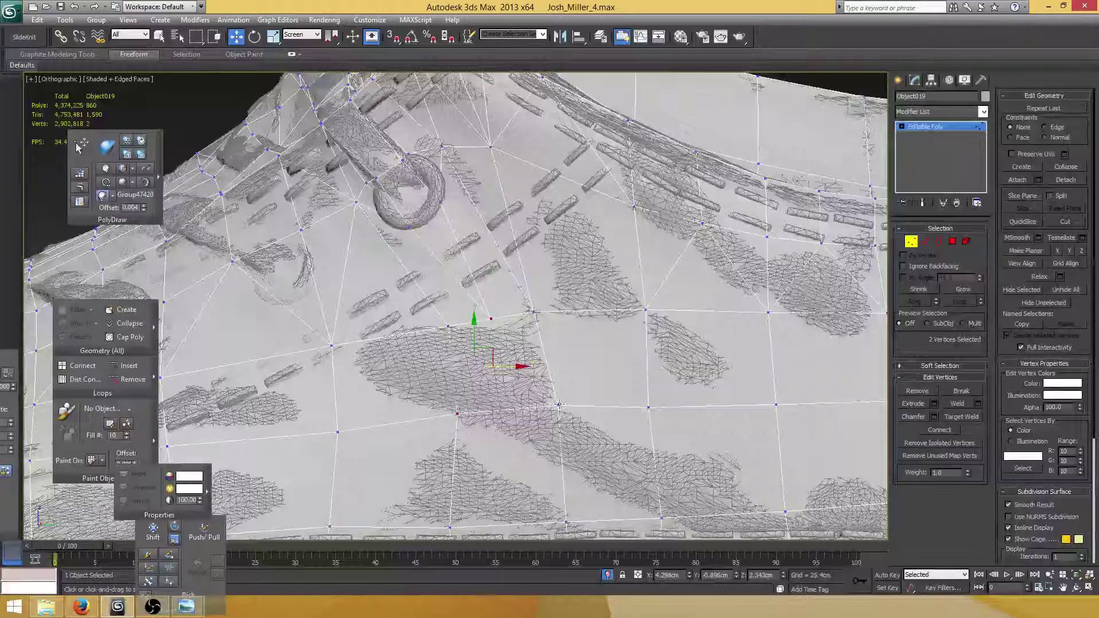
left_click(560, 405, "ctrl")
middle_click_drag(559, 405, 598, 398, "alt")
left_click(953, 433)
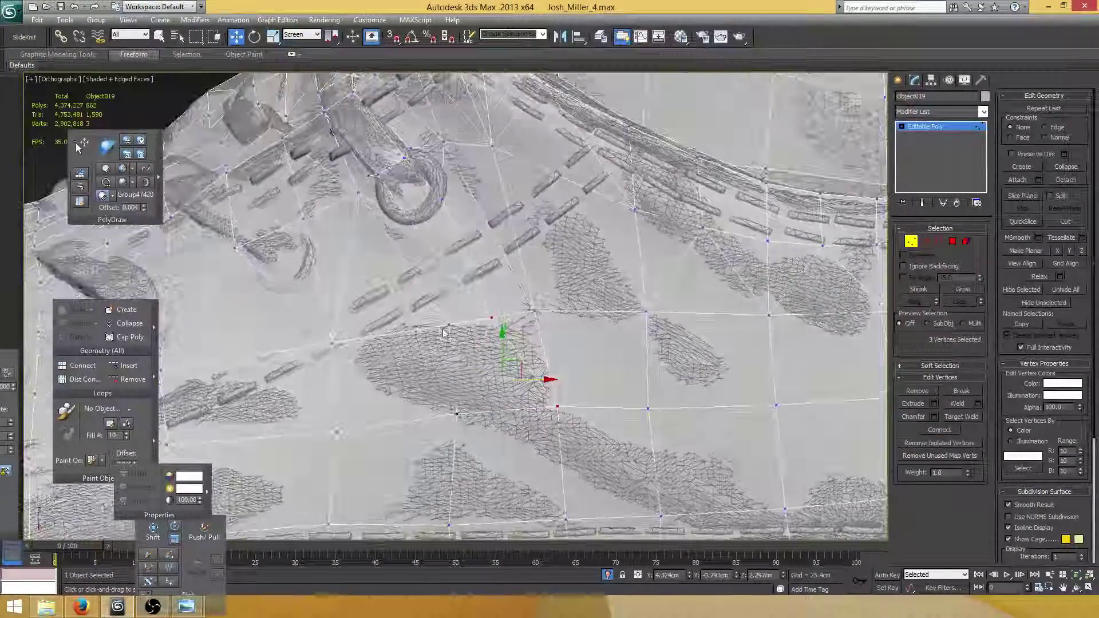
Move the vertex in the row beneath the eyelet ring sideways to even out the spacing.
left_click(449, 326)
middle_click_drag(449, 325, 470, 325, "alt")
left_click_drag(472, 324, 454, 325)
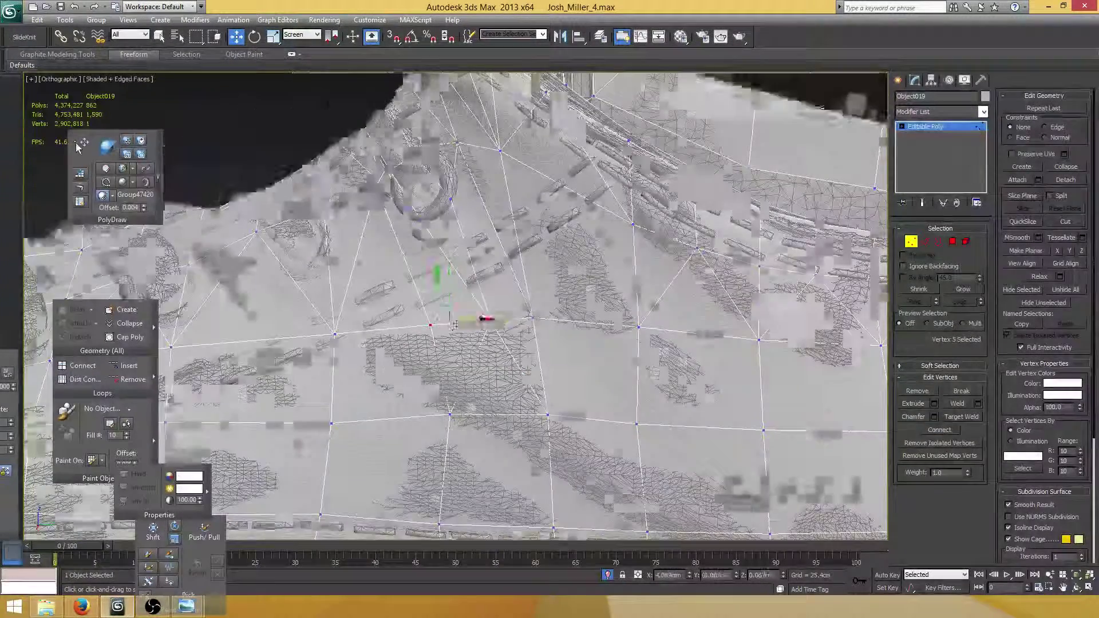
middle_click_drag(454, 325, 432, 294, "alt")
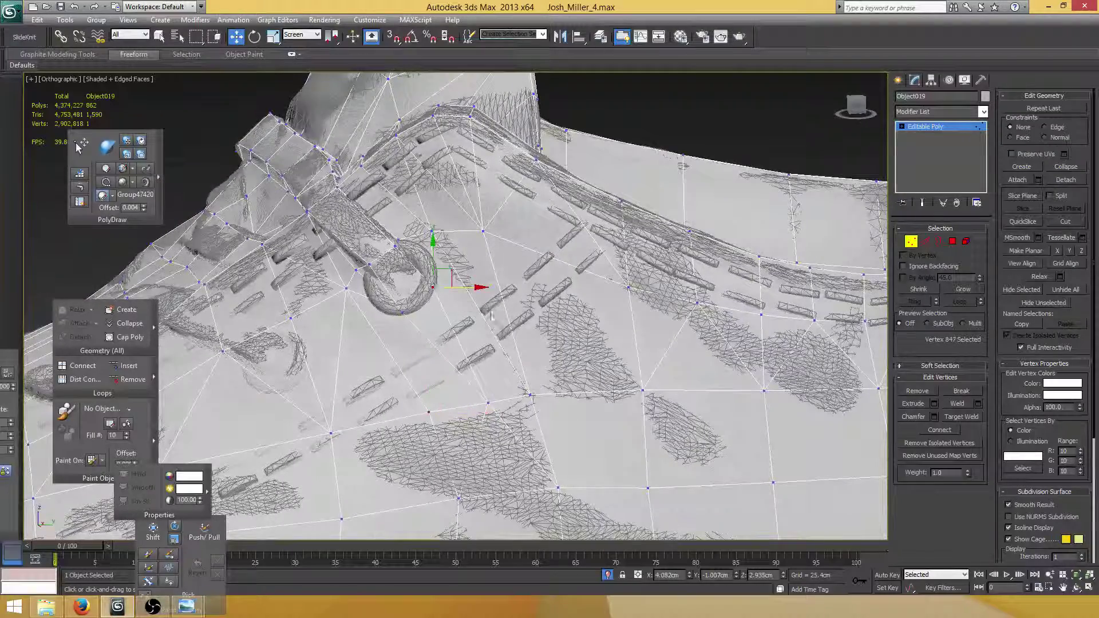
Connect the vertices around the eyelet ring to neighbouring vertices on the side panel.
middle_click_drag(491, 315, 504, 378, "alt")
left_click(521, 400, "ctrl")
left_click(931, 432)
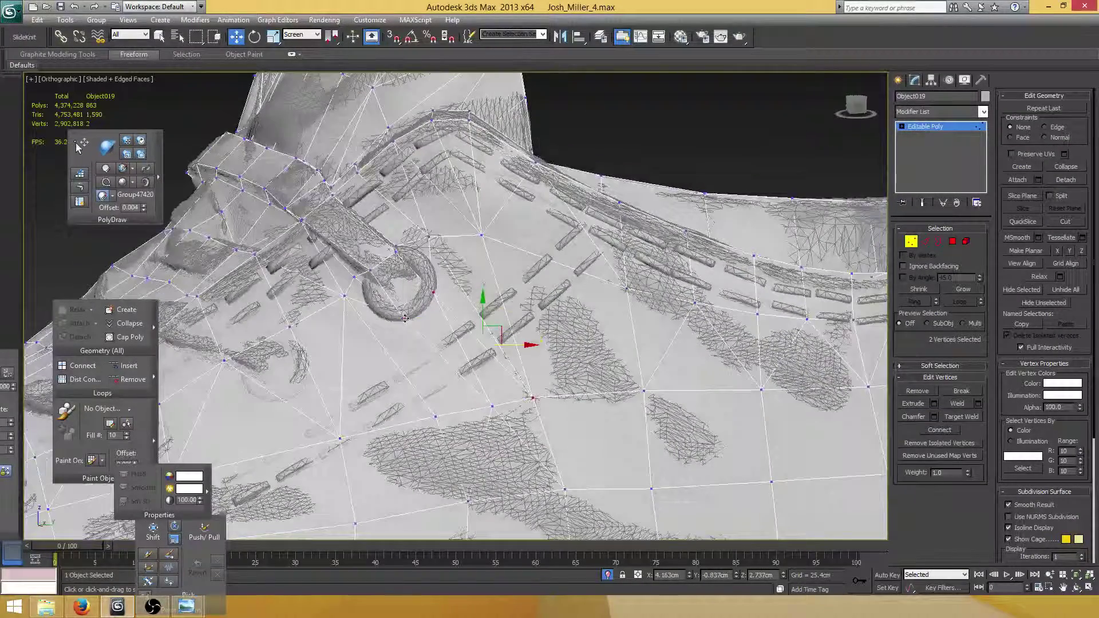
left_click(401, 321)
middle_click_drag(423, 335, 457, 309)
left_click(951, 429)
Reposition the collar edge vertex beside the top lace, where the stitched panel meets the tongue.
left_click(414, 310)
left_click(442, 288)
key("2")
left_click(479, 290)
key("1")
scroll(456, 303, "up", 2)
left_click(426, 257)
middle_click_drag(451, 257, 410, 274, "alt")
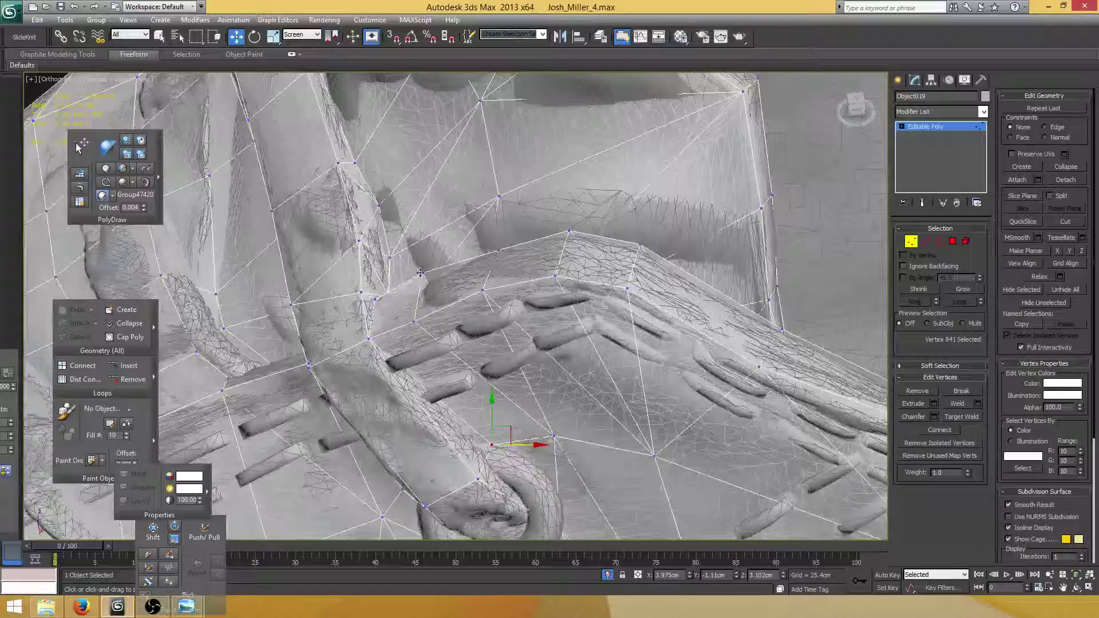
left_click(421, 273)
left_click_drag(424, 252, 432, 261)
middle_click_drag(432, 261, 475, 247, "alt")
scroll(498, 287, "down", 4)
Raise two vertices on the upper edge of the stitched collar panel slightly.
middle_click_drag(475, 247, 436, 223, "alt")
scroll(475, 234, "up", 3)
left_click(445, 233)
left_click(429, 230, "ctrl")
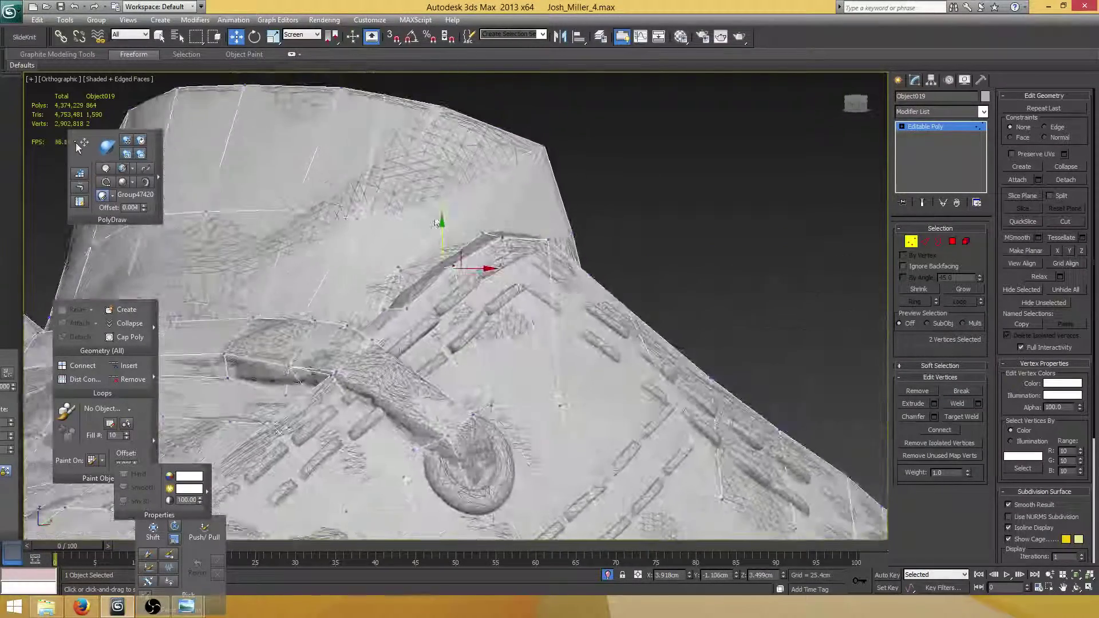
left_click_drag(442, 228, 442, 223)
Shift the single vertex at the collar edge beside the tongue diagonally into place.
middle_click_drag(408, 224, 549, 316, "alt")
left_click(460, 259)
scroll(550, 316, "up", 4)
left_click_drag(459, 304, 476, 321)
scroll(470, 309, "down", 2)
middle_click_drag(469, 309, 508, 360, "alt")
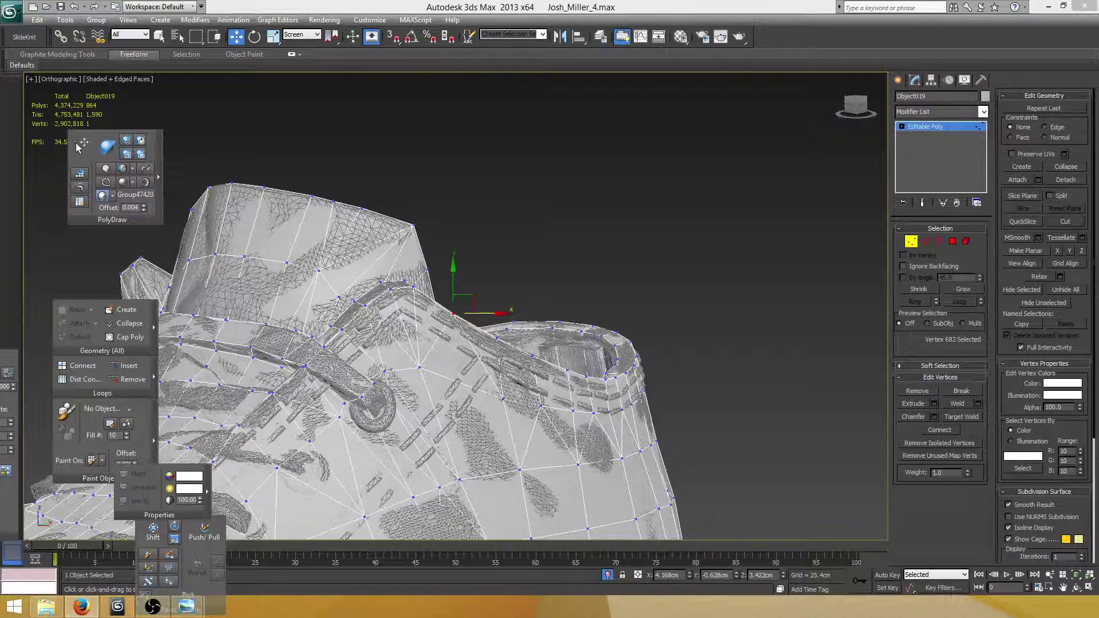
Select all open borders of the shoe mesh and inspect the ankle opening for unwelded gaps.
scroll(490, 296, "down", 10)
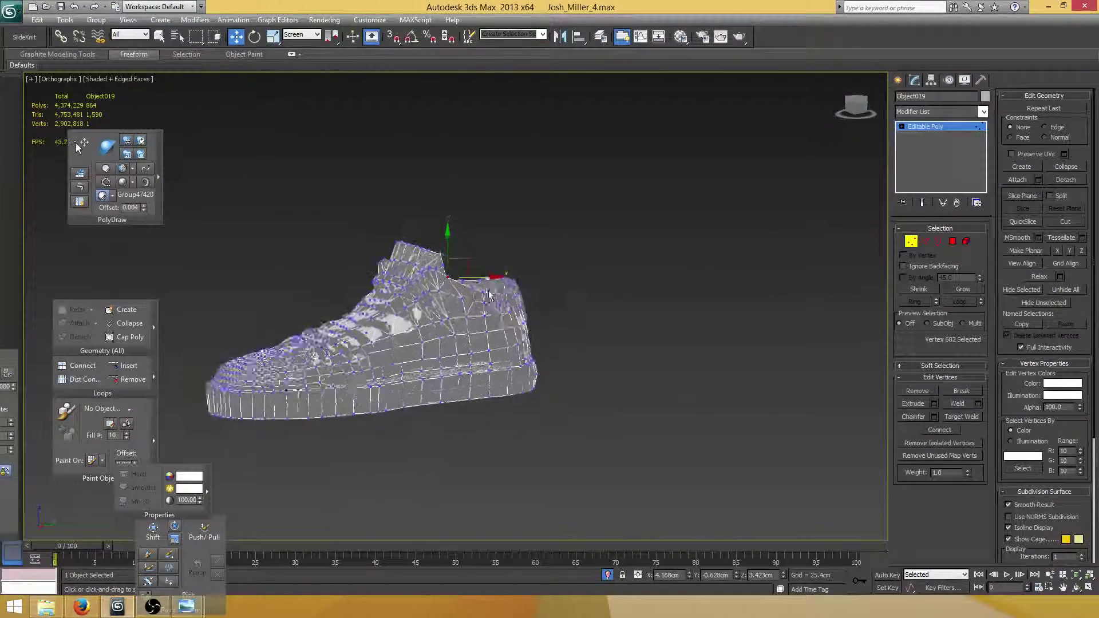
middle_click_drag(490, 296, 645, 292, "alt")
left_click(939, 242)
middle_click_drag(550, 298, 605, 281, "alt")
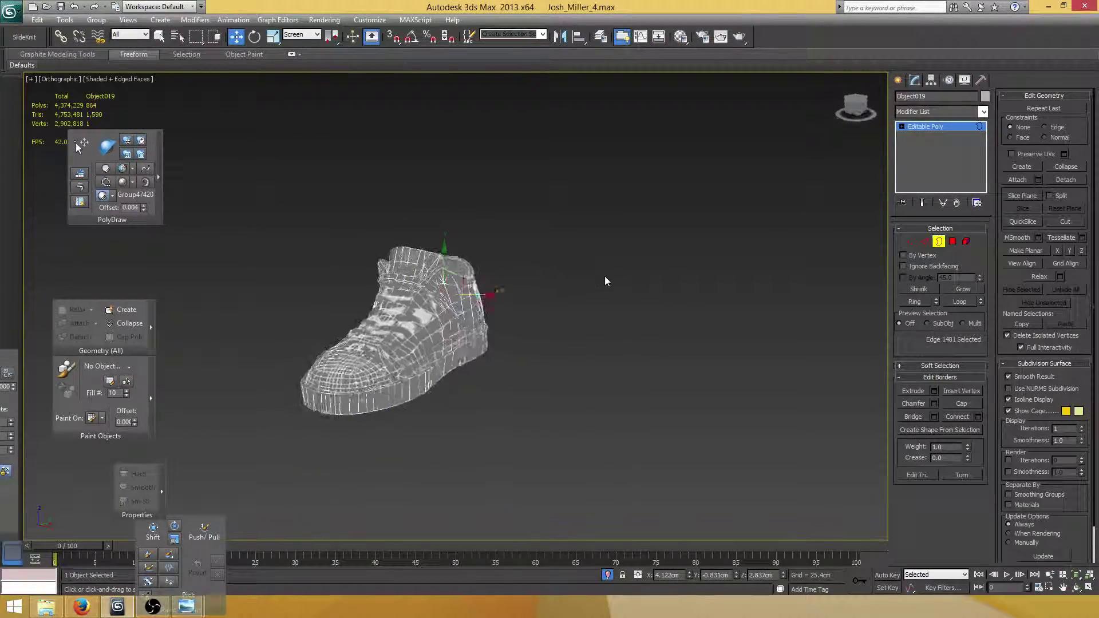
left_click(472, 372)
key("ctrl+a")
scroll(533, 332, "up", 6)
middle_click_drag(504, 298, 246, 283, "alt")
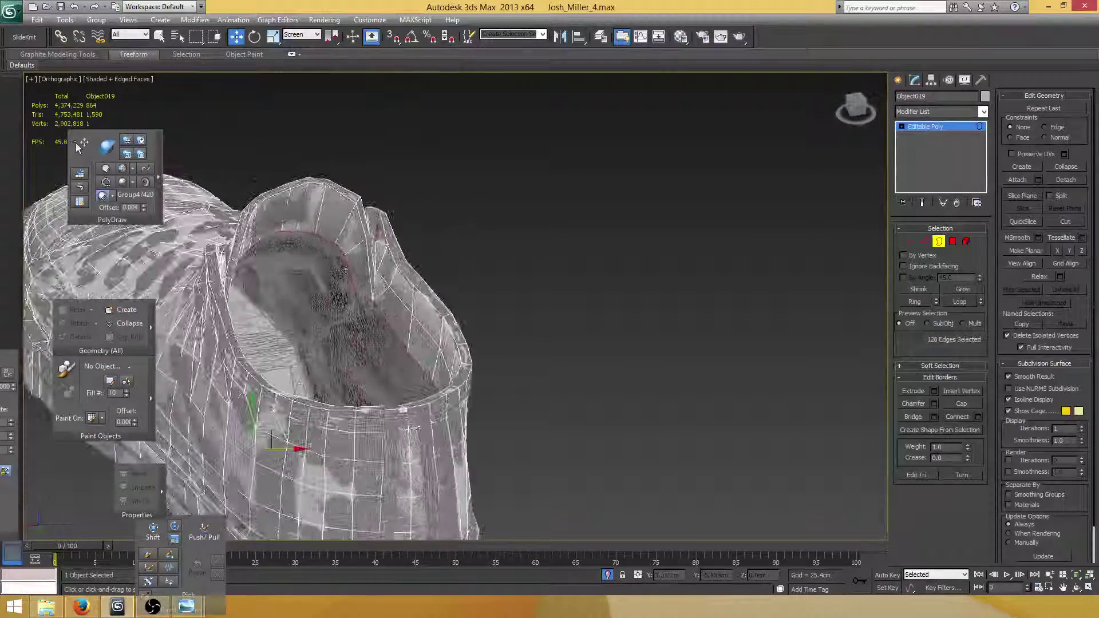
Collapse the two overlapping vertices at the inner corner of the collar into one.
scroll(387, 324, "up", 6)
middle_click_drag(160, 266, 300, 269)
key("1")
left_click(269, 311)
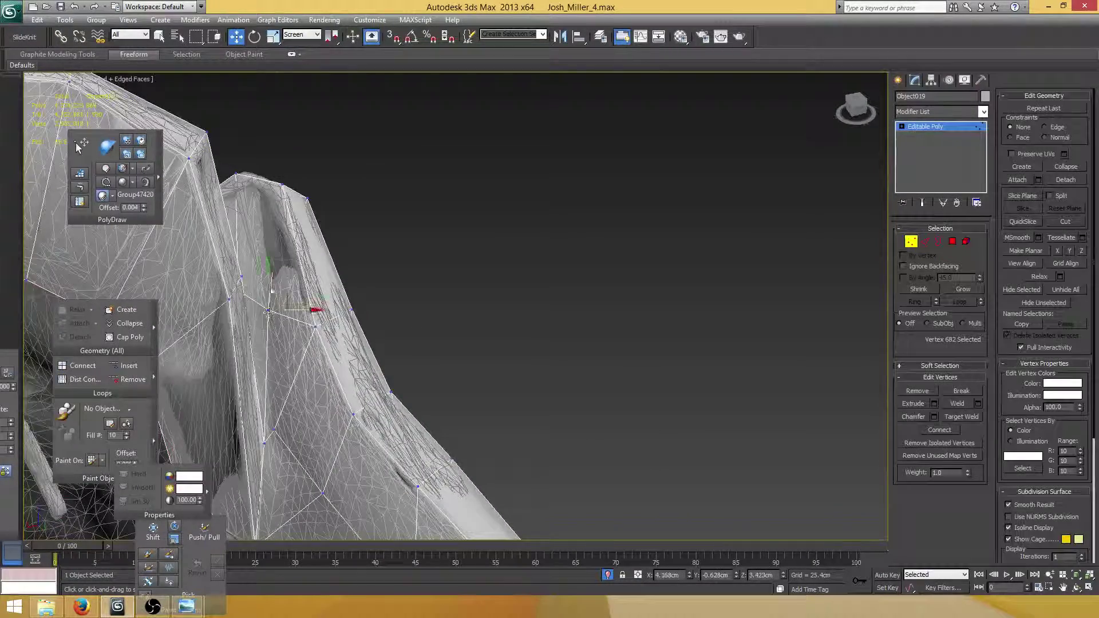
middle_click_drag(268, 312, 213, 318, "alt")
left_click(269, 310)
scroll(284, 314, "up", 2)
key("F3")
left_click_drag(172, 291, 202, 322)
middle_click_drag(248, 284, 335, 307)
key("F3")
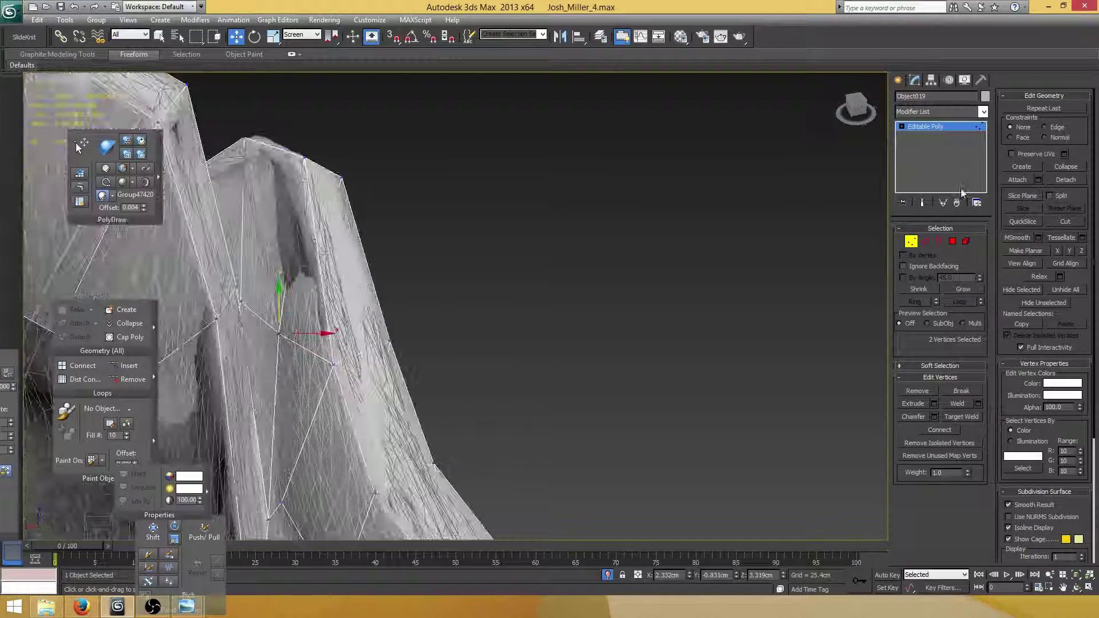
left_click(1071, 165)
Check the neighbouring vertices at the collar's upper corner for duplicates and save the scene.
middle_click_drag(309, 160, 416, 194, "alt")
left_click(345, 186)
left_click(391, 190)
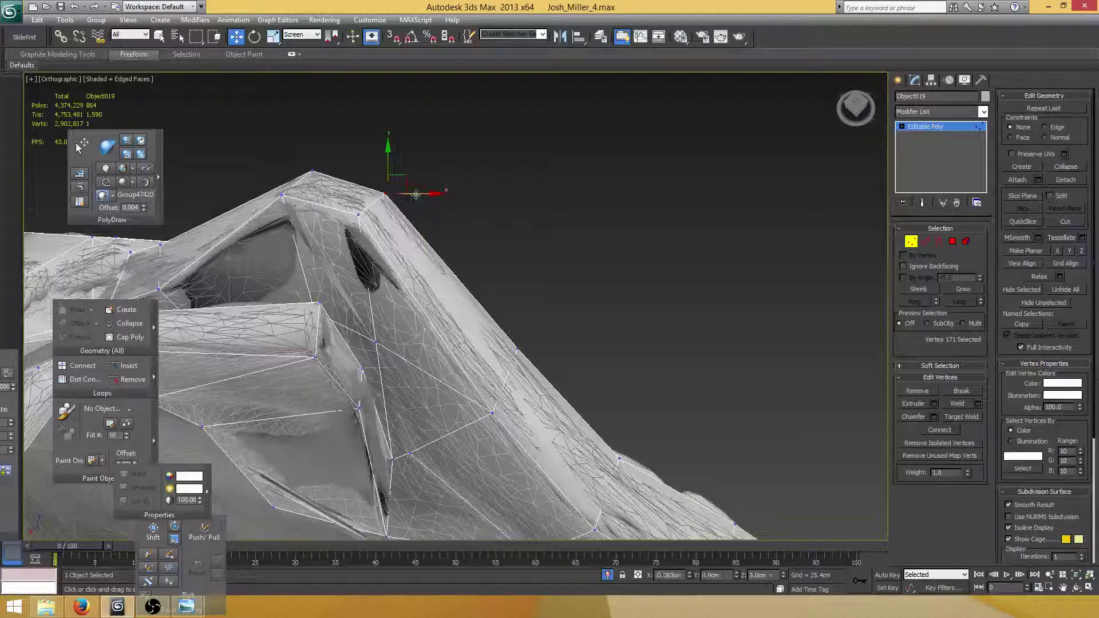
middle_click_drag(341, 181, 307, 180, "alt")
left_click_drag(320, 156, 274, 213)
middle_click_drag(304, 211, 313, 182, "alt")
left_click(324, 147)
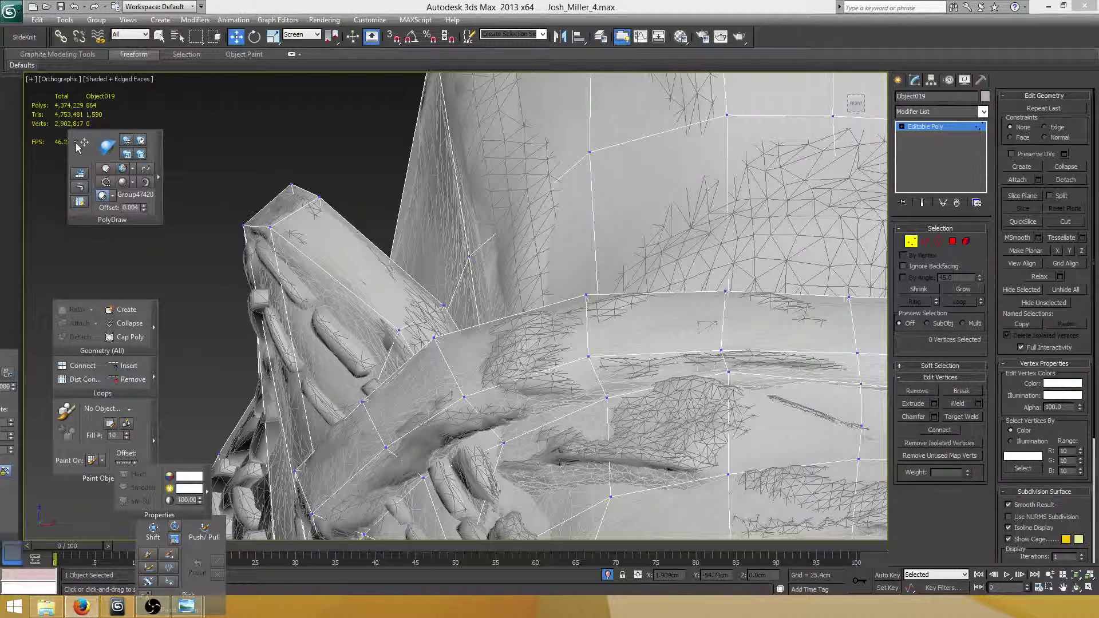
key("ctrl+s")
Move the vertex on the lower edge of the top lace slightly sideways and down to follow the sculpt.
middle_click_drag(509, 229, 432, 251, "alt")
left_click(388, 252)
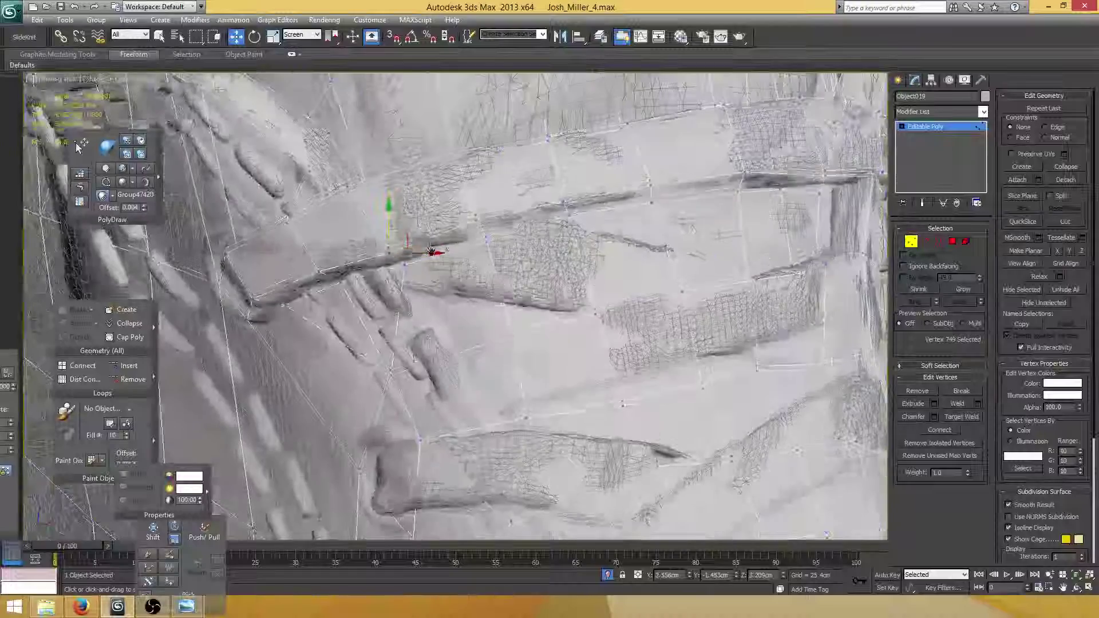
left_click_drag(431, 251, 424, 252)
middle_click_drag(424, 252, 391, 233, "alt")
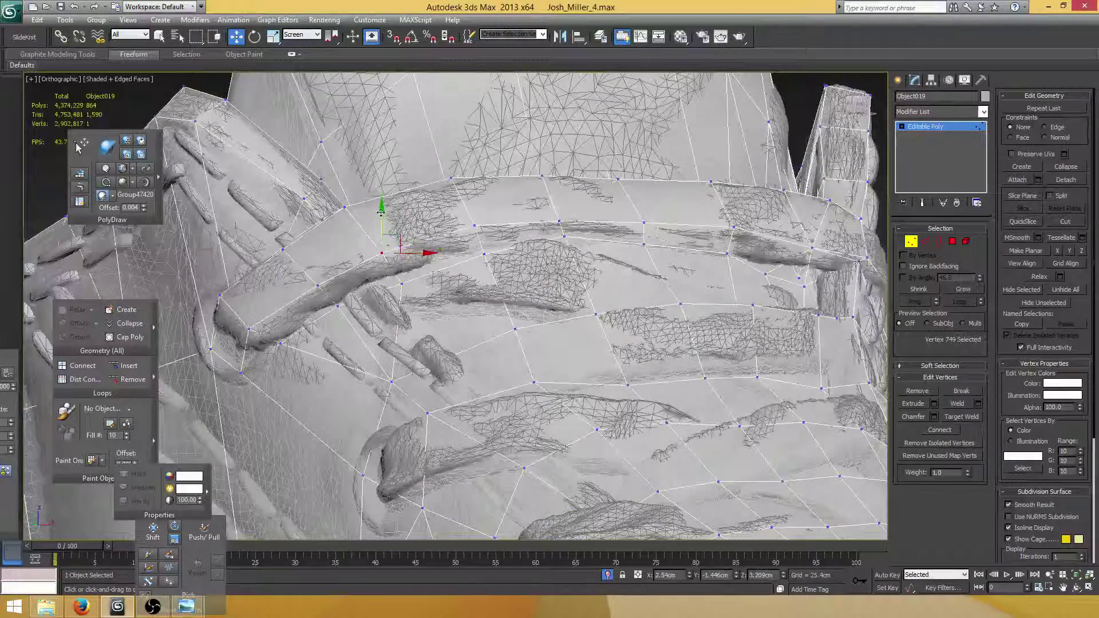
left_click_drag(381, 212, 381, 216)
middle_click_drag(381, 216, 373, 245, "alt")
Extend a new polygon from a border vertex on the inner lining of the ankle opening.
left_click(331, 210)
scroll(517, 251, "down", 4)
left_click(80, 187)
scroll(426, 229, "up", 2)
scroll(426, 229, "down", 2)
left_click_drag(309, 260, 391, 339)
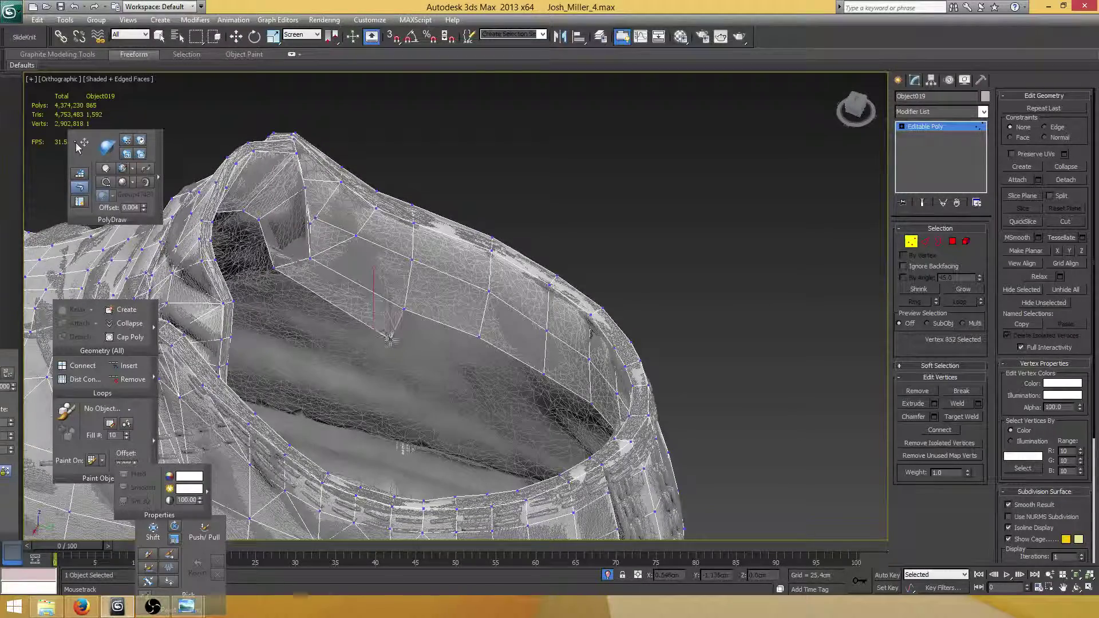
middle_click_drag(390, 339, 481, 249, "alt")
left_click(367, 248)
scroll(481, 249, "down", 3)
scroll(404, 234, "up", 3)
middle_click_drag(577, 257, 400, 225)
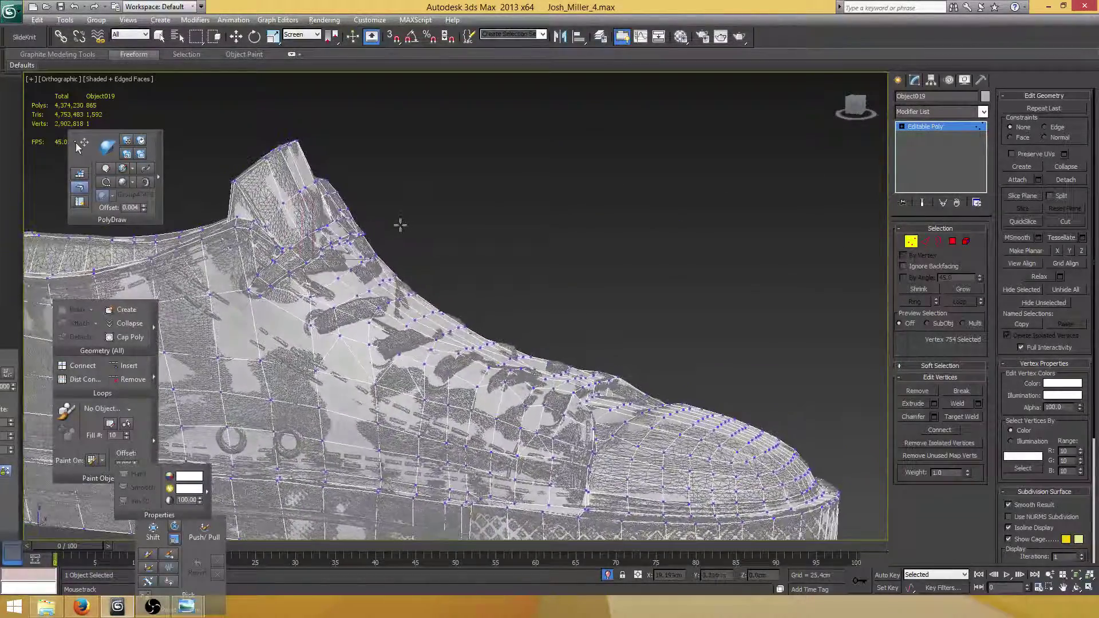
key("w")
Connect the vertex below the top lace's eyelet ring to the vertex beside the second lace's end.
scroll(325, 288, "up", 4)
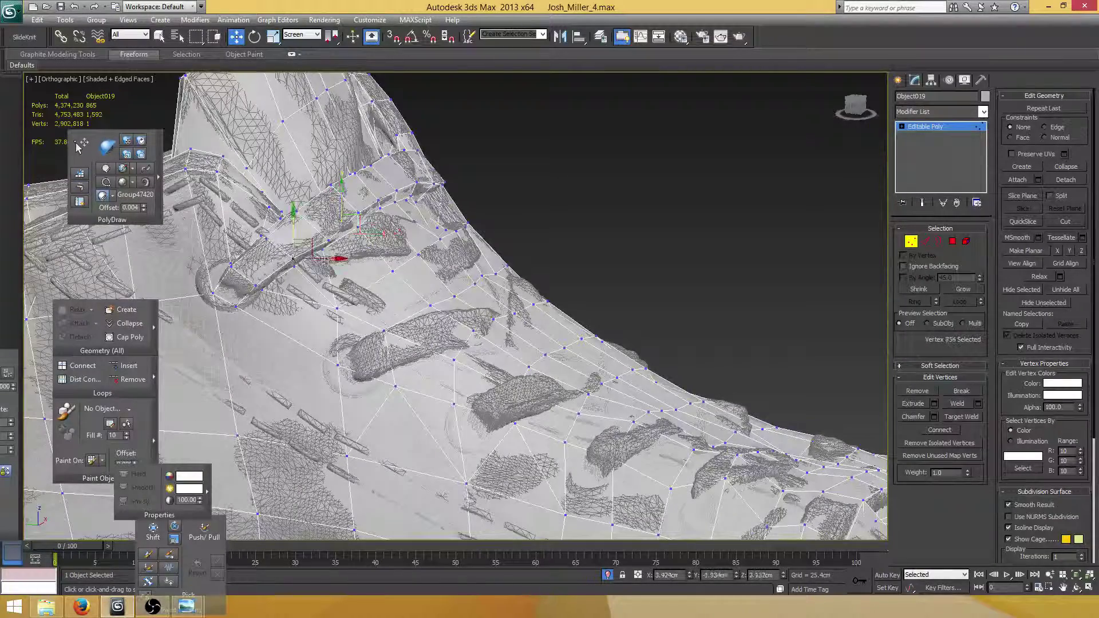
scroll(447, 269, "down", 3)
middle_click_drag(446, 269, 486, 307, "alt")
scroll(487, 306, "up", 2)
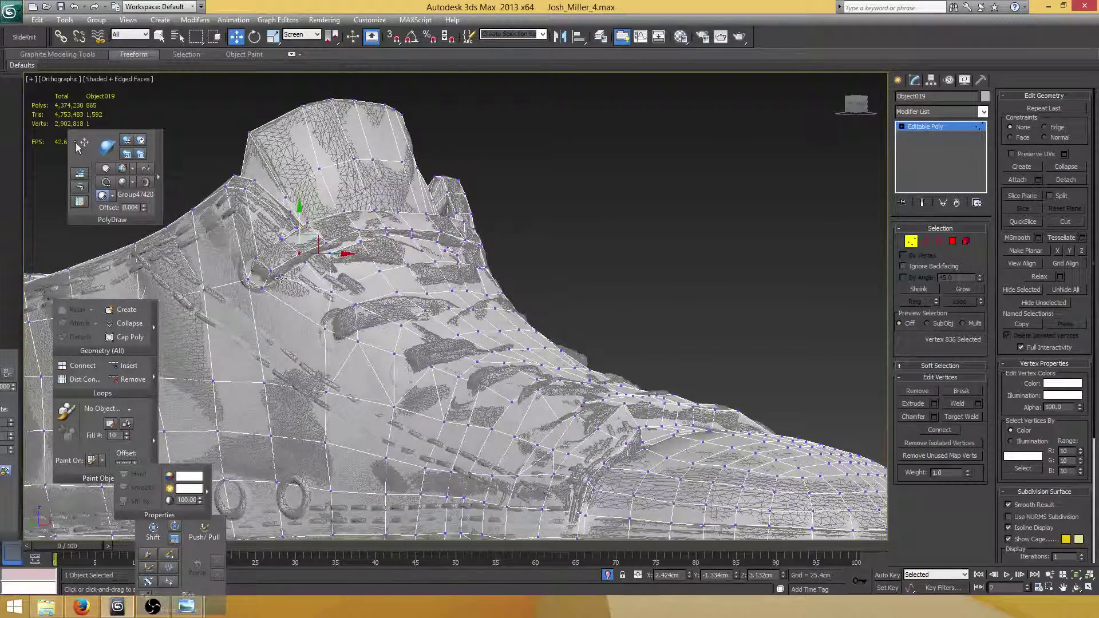
left_click(281, 278)
middle_click_drag(281, 279, 301, 270, "alt")
left_click(328, 327, "ctrl")
middle_click_drag(329, 327, 344, 320, "alt")
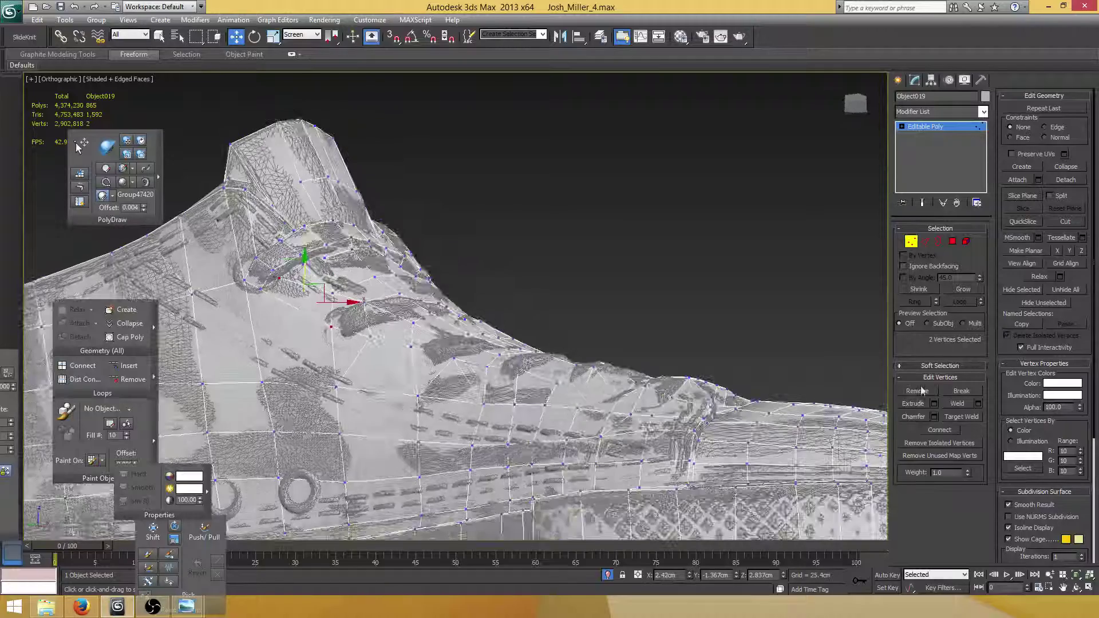
left_click(940, 430)
Add a third vertex on the side panel to the selection and connect the selected vertices.
scroll(305, 269, "up", 3)
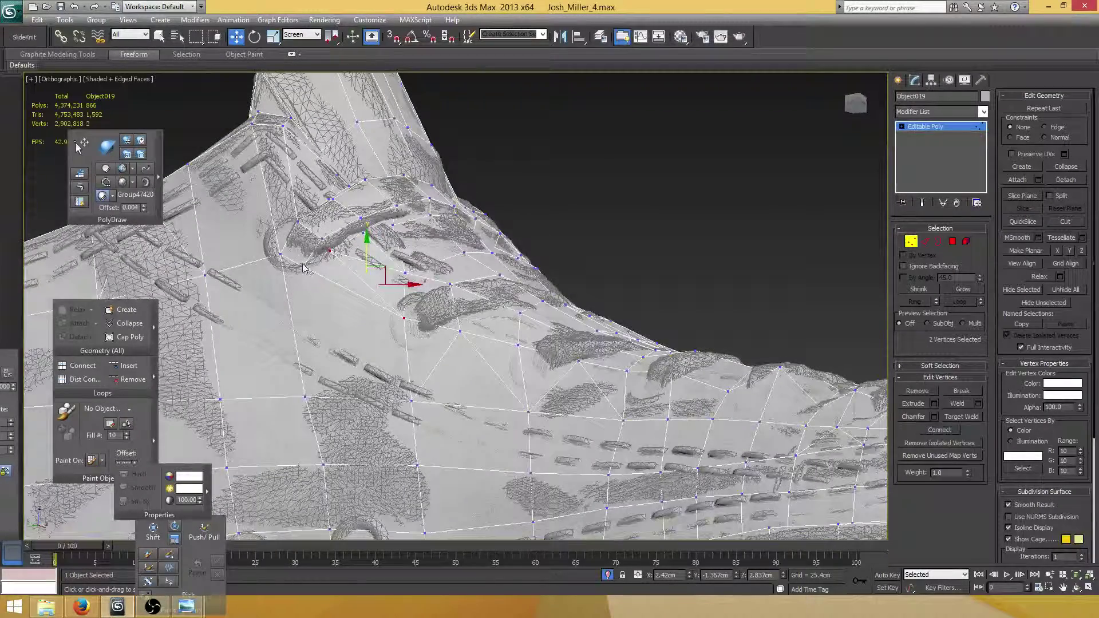
middle_click_drag(306, 270, 403, 277, "alt")
left_click(398, 326, "ctrl")
left_click(933, 429)
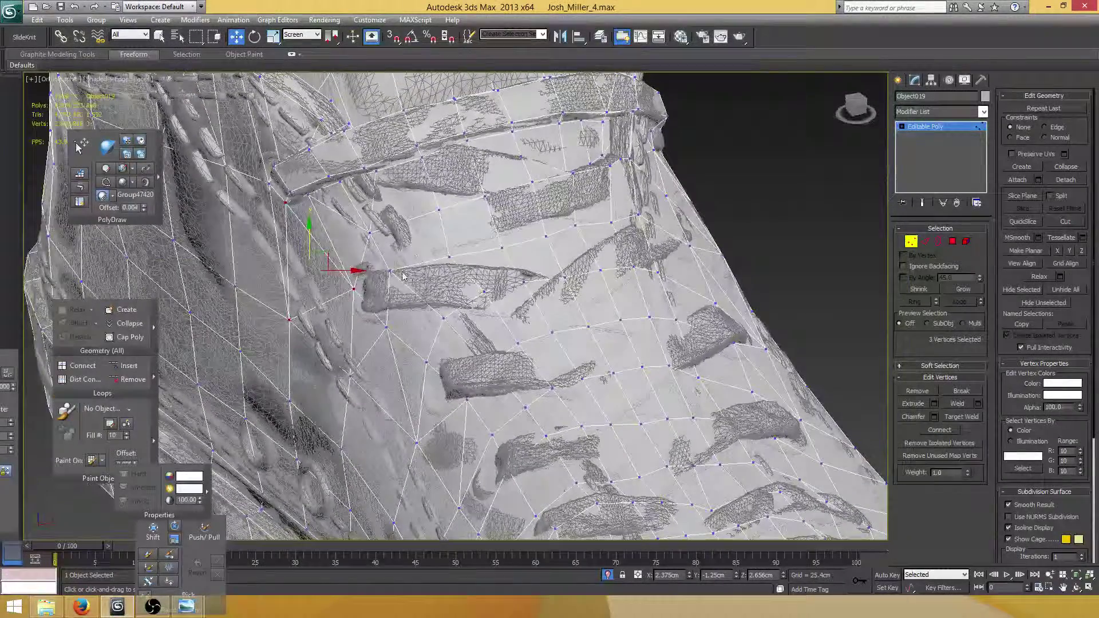
Nudge a vertex on the throat between the upper laces slightly sideways.
left_click(369, 233)
middle_click_drag(370, 233, 448, 213, "alt")
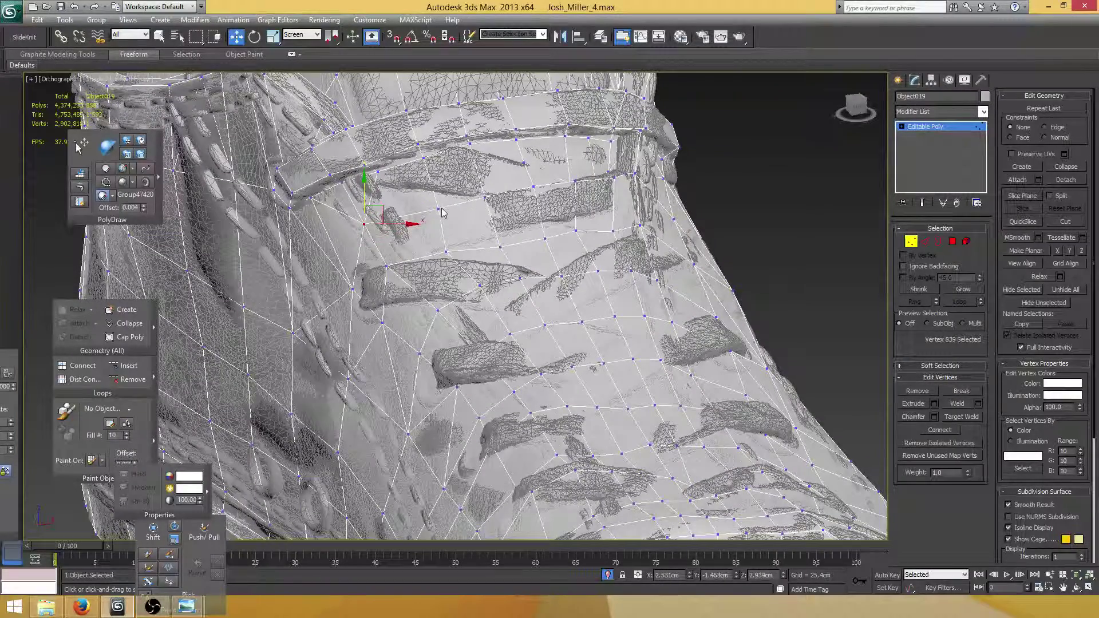
left_click(440, 210)
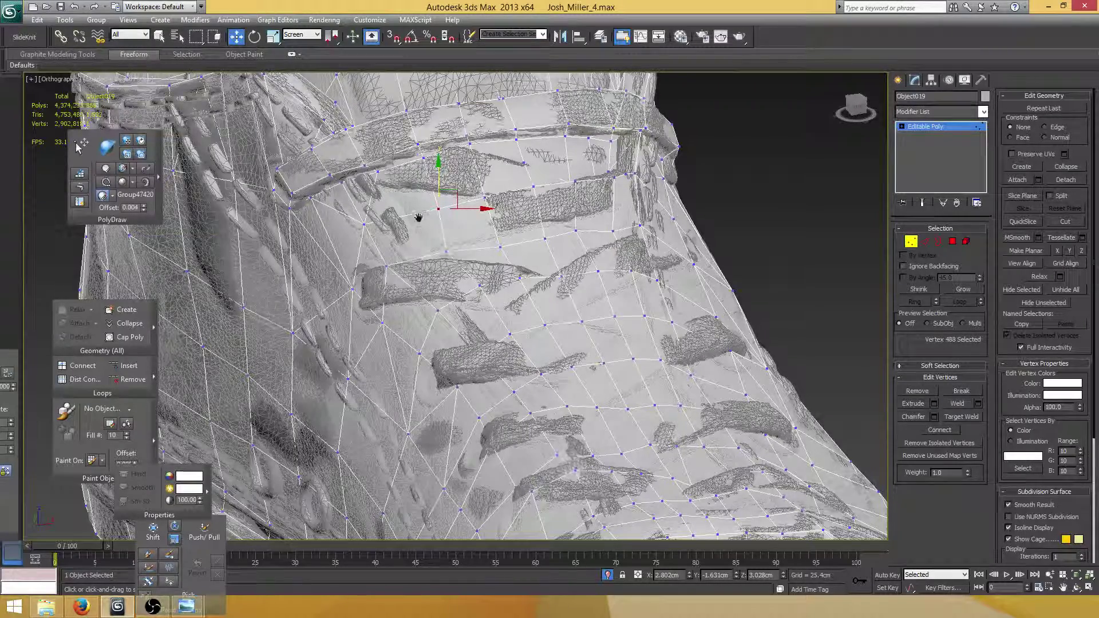
middle_click_drag(415, 222, 465, 250, "alt")
left_click_drag(464, 251, 462, 252)
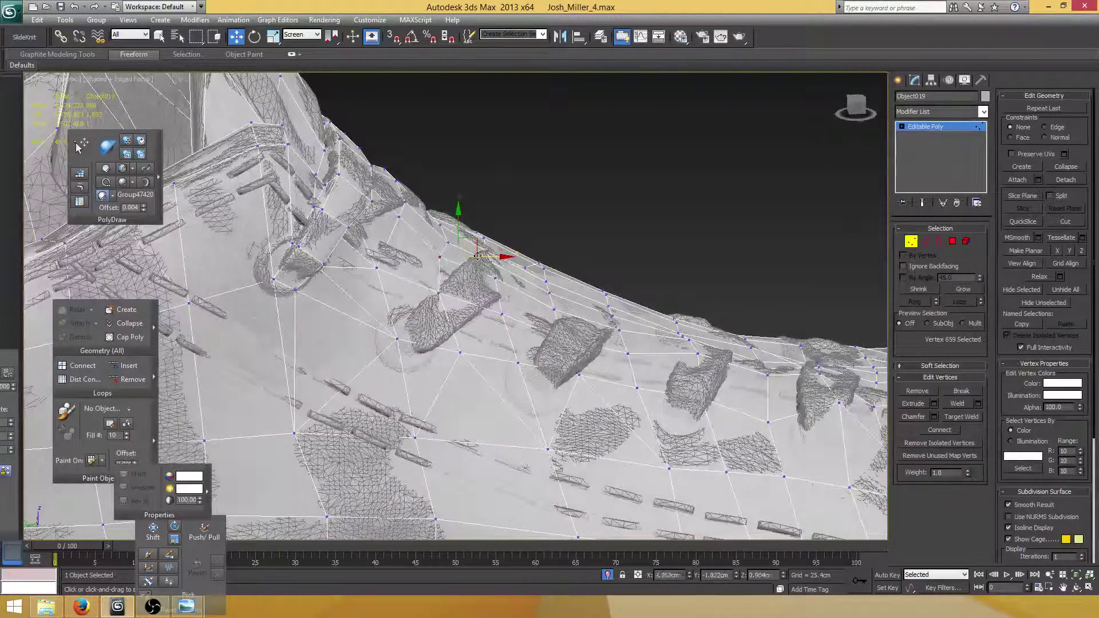
middle_click_drag(461, 252, 471, 255, "alt")
Move three neighbouring vertices up to the lower edge of the crossing lace beneath the top lace.
left_click(503, 261)
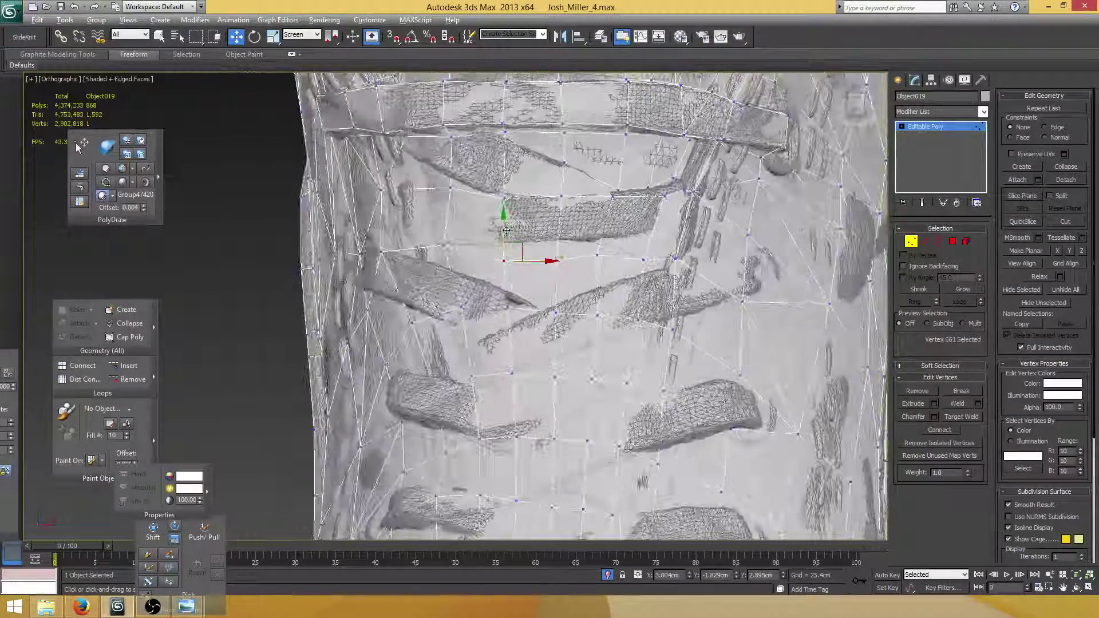
left_click_drag(504, 227, 504, 214)
middle_click_drag(599, 214, 556, 238)
middle_click_drag(556, 237, 541, 252, "alt")
key("ctrl+z")
left_click(514, 285, "ctrl")
left_click(555, 281, "ctrl")
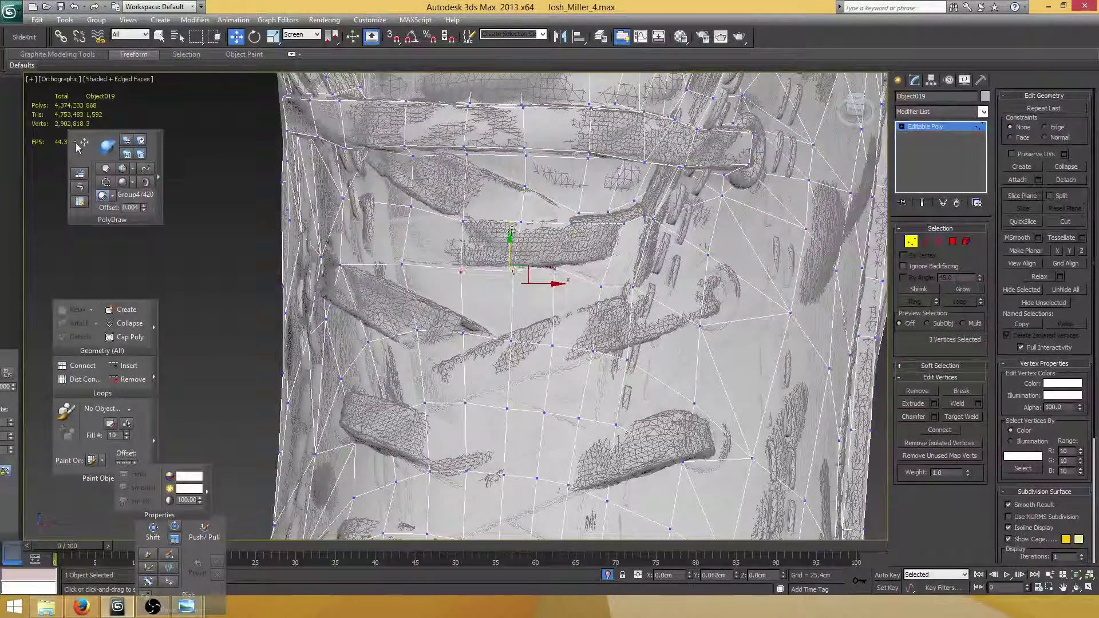
left_click_drag(510, 238, 510, 228)
Raise the vertex at the far end of the crossing lace's lower edge.
mouse_move(588, 255)
middle_mouse_down("alt")
mouse_move(544, 255)
mouse_move(569, 250)
mouse_move(570, 262)
middle_mouse_up("alt")
left_click(552, 279)
left_click(569, 303)
middle_click_drag(568, 303, 584, 295, "alt")
left_click_drag(569, 269, 568, 252)
Select a second vertex beside the crossing lace's end and lower the pair slightly.
middle_click_drag(617, 296, 538, 295, "alt")
left_click(532, 288, "ctrl")
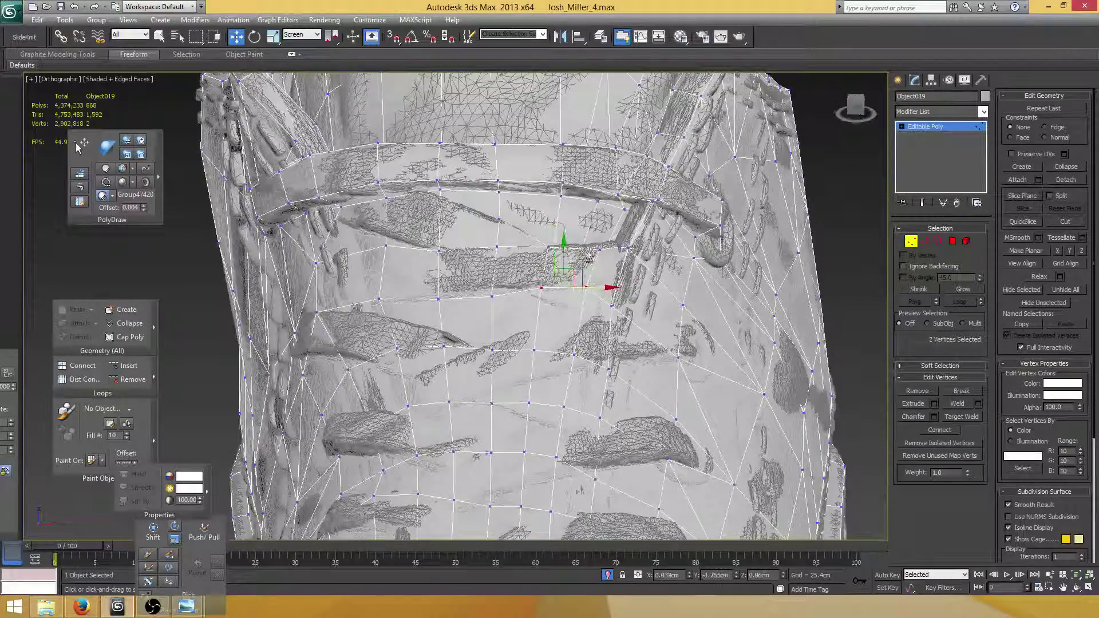
left_click_drag(565, 247, 565, 259)
mouse_move(565, 259)
middle_mouse_down("alt")
mouse_move(599, 244)
mouse_move(578, 258)
middle_mouse_up("alt")
Connect the two vertices across the polygon between the top lace and the crossing lace.
left_click(569, 216)
middle_click_drag(570, 216, 590, 289, "alt")
left_click(570, 290, "ctrl")
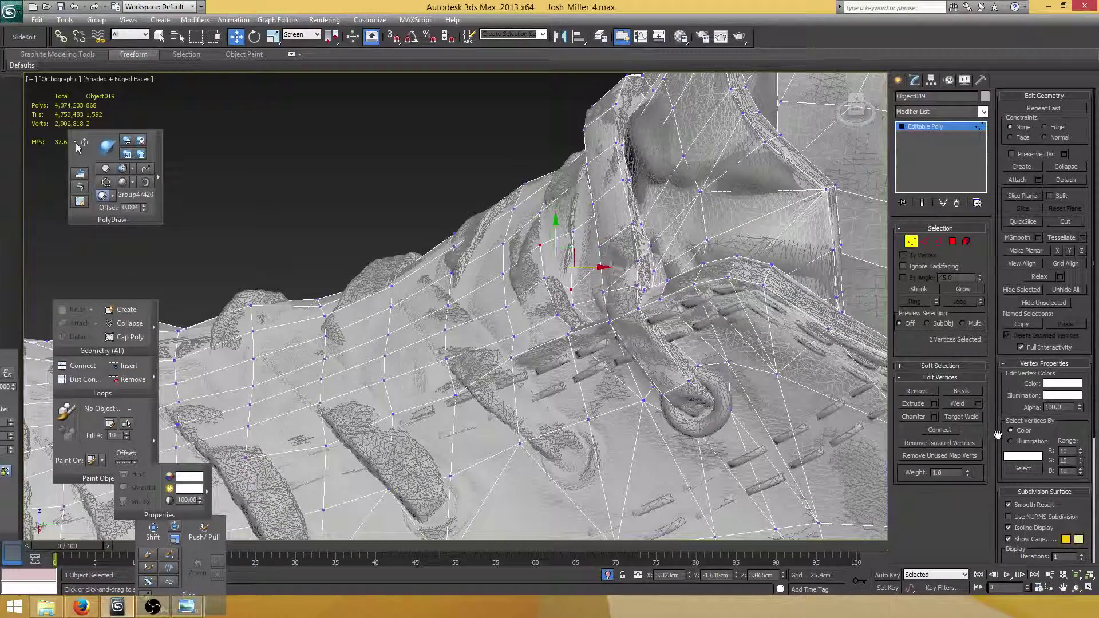
left_click(949, 430)
Shift the vertex between the top lace and the crossing lace slightly away from the top lace.
middle_click_drag(567, 241, 539, 211, "alt")
scroll(529, 197, "up", 4)
middle_click_drag(548, 290, 653, 273, "alt")
left_click(611, 265)
left_click_drag(643, 265, 637, 265)
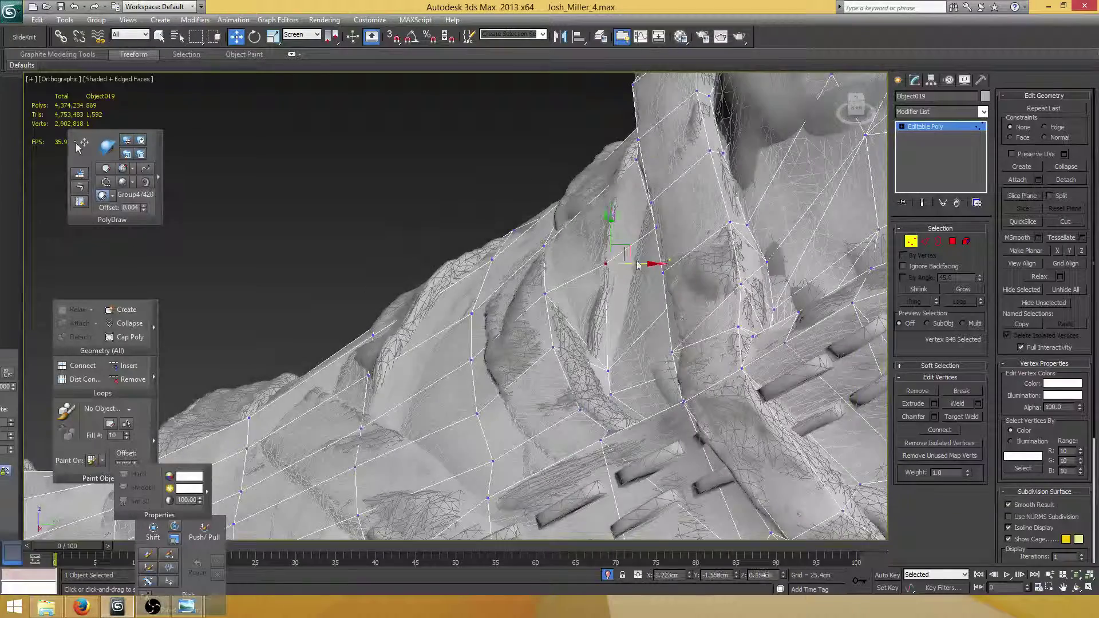
Add a new edge across the polygon beneath the top lace and return to vertex editing.
scroll(638, 265, "down", 3)
scroll(591, 300, "up", 3)
middle_click_drag(635, 240, 484, 285)
scroll(621, 290, "down", 4)
scroll(511, 325, "up", 4)
key("2")
left_click(77, 393)
key("1")
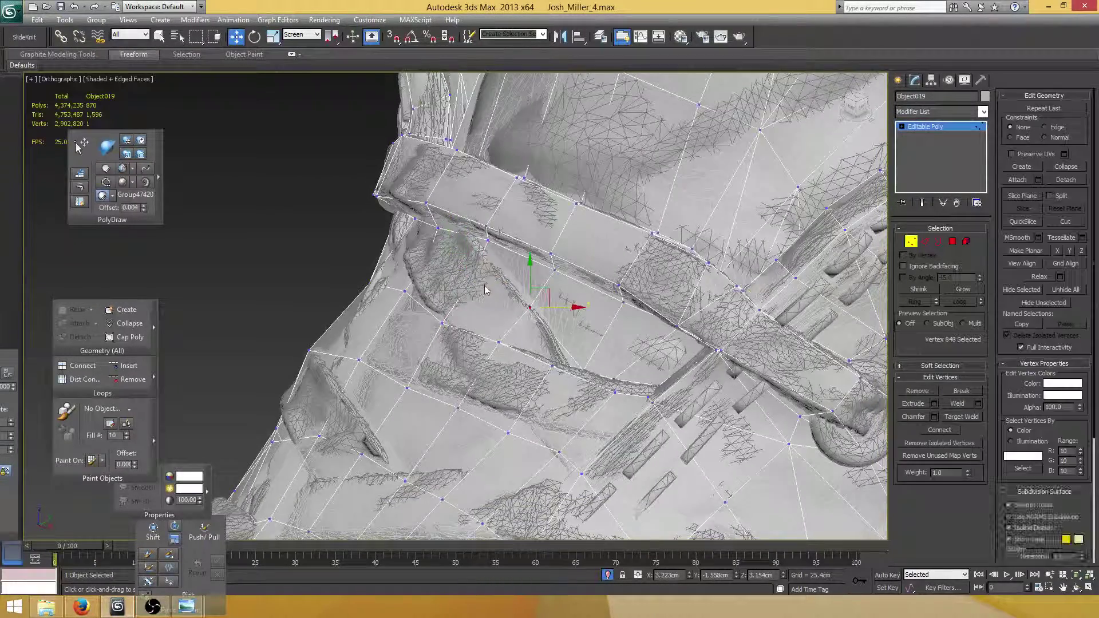
Select the two neighbouring vertices beneath the top lace's end and raise them slightly towards the lace.
key("F3")
left_click(466, 282)
left_click(436, 259, "ctrl")
key("F3")
middle_click_drag(449, 252, 449, 228, "alt")
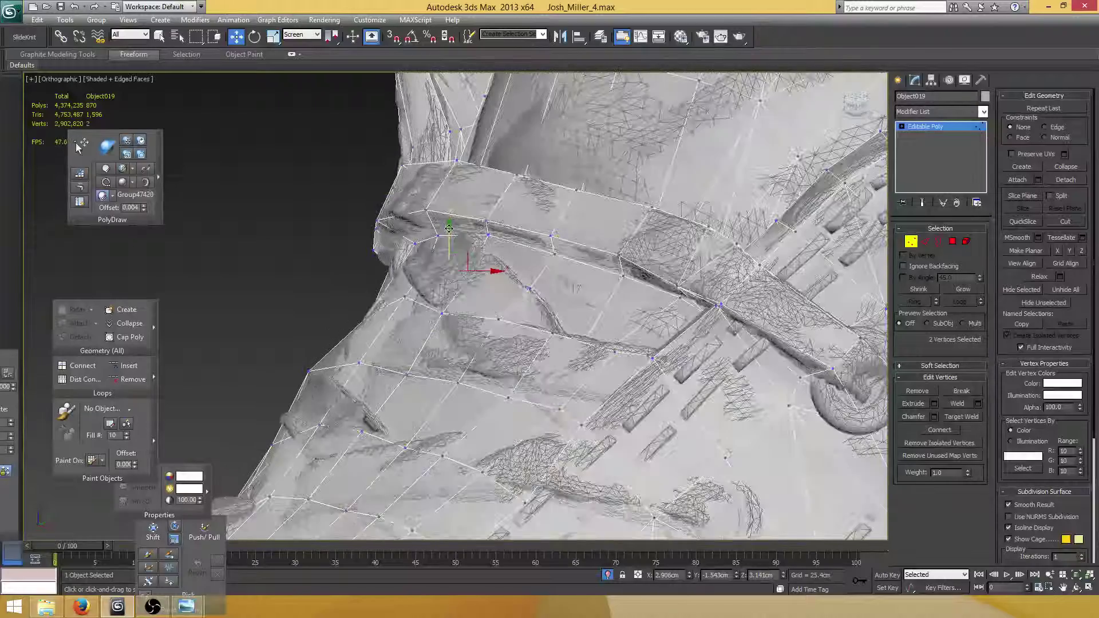
left_click_drag(449, 229, 445, 206)
Add the vertex on the crossing lace's edge to the selected pair and connect the three vertices.
middle_click_drag(449, 213, 458, 268, "alt")
left_click(525, 309, "ctrl")
left_click(950, 430)
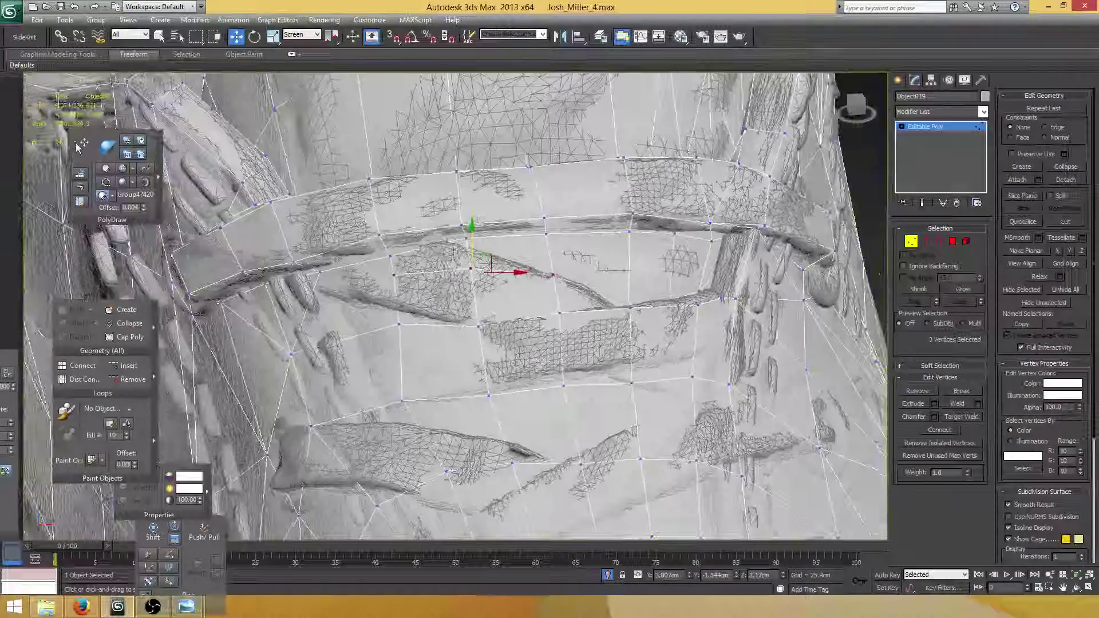
Target-weld the stray vertex at the end of the new edges beneath the top lace to its neighbour.
left_click(961, 416)
middle_click_drag(312, 271, 403, 288, "alt")
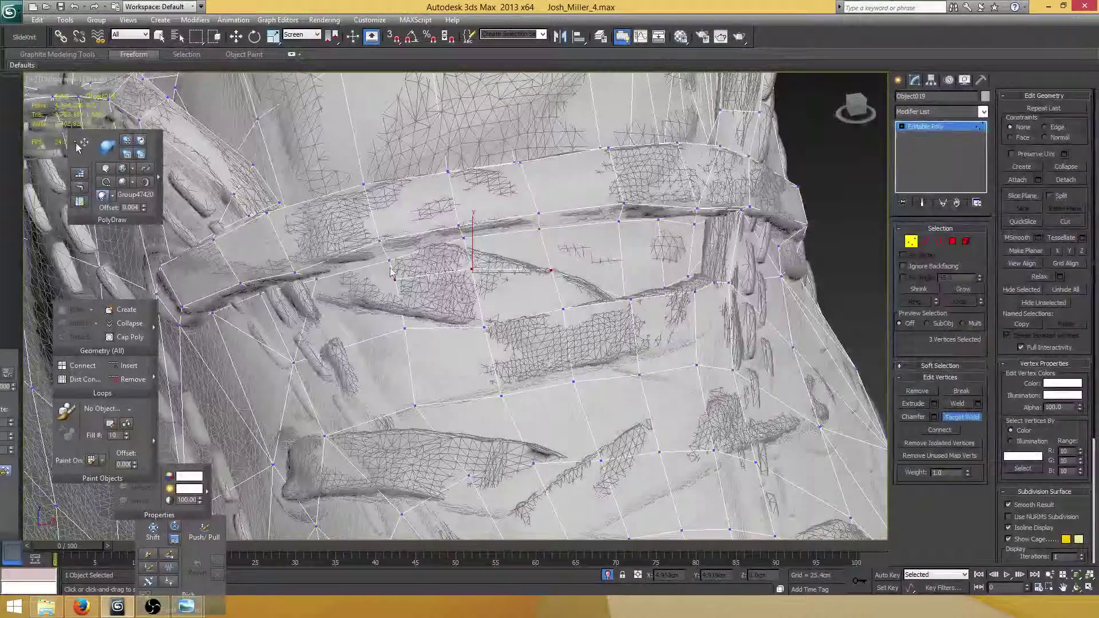
left_click(390, 265)
key("w")
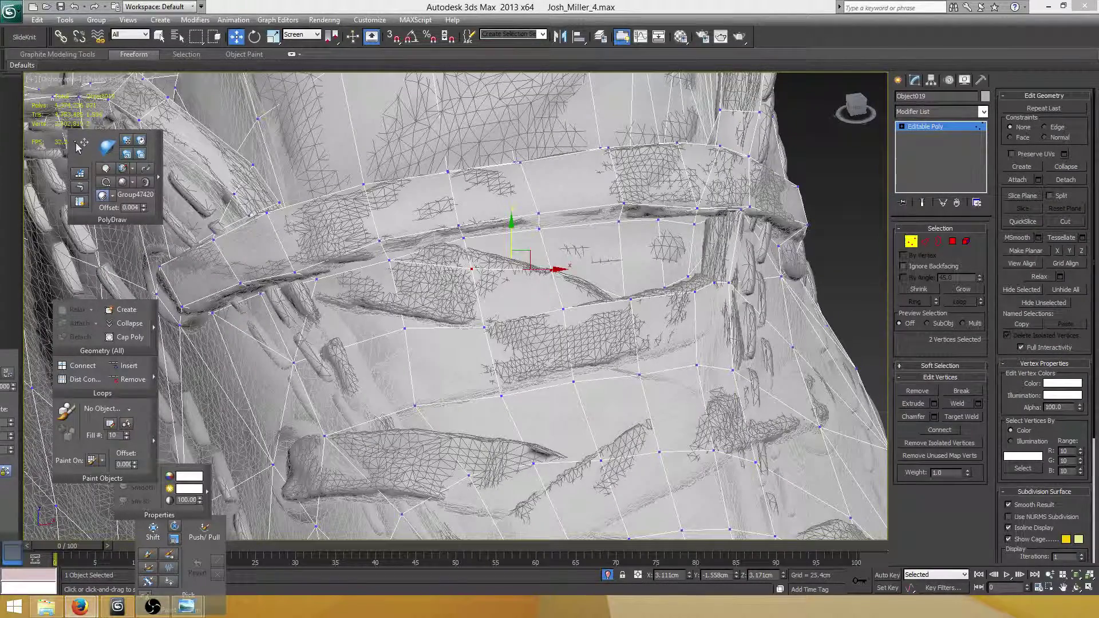
Select the whole low-poly mesh as an element and assign it to smoothing group 1.
mouse_move(563, 257)
middle_mouse_down("alt")
mouse_move(457, 253)
mouse_move(547, 235)
mouse_move(450, 251)
mouse_move(544, 255)
middle_mouse_up("alt")
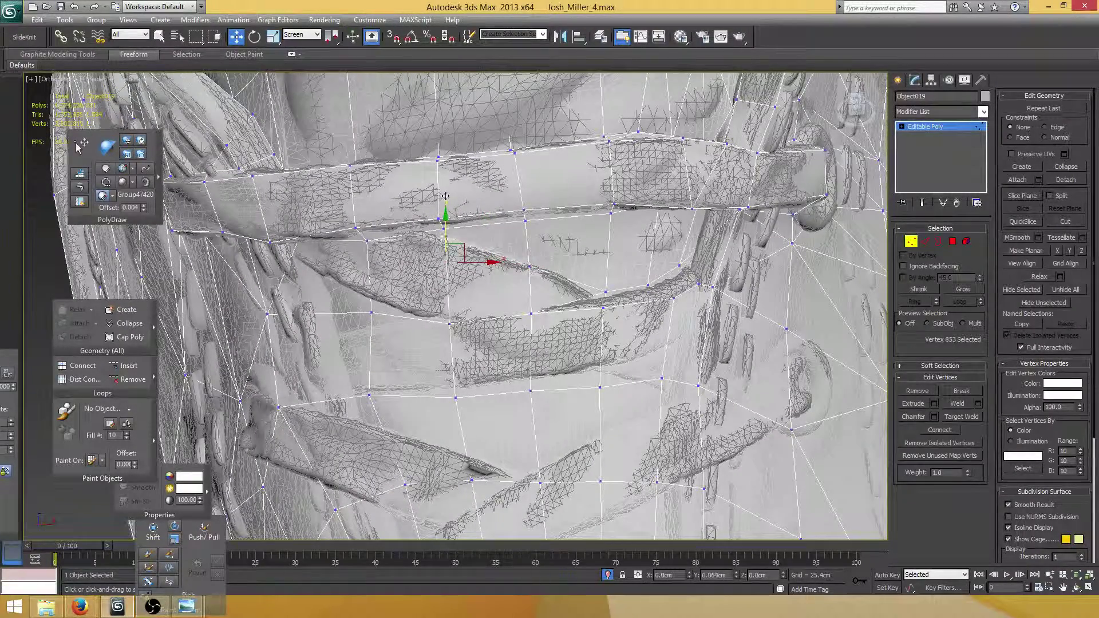
middle_click_drag(446, 196, 704, 251, "alt")
left_click(966, 241)
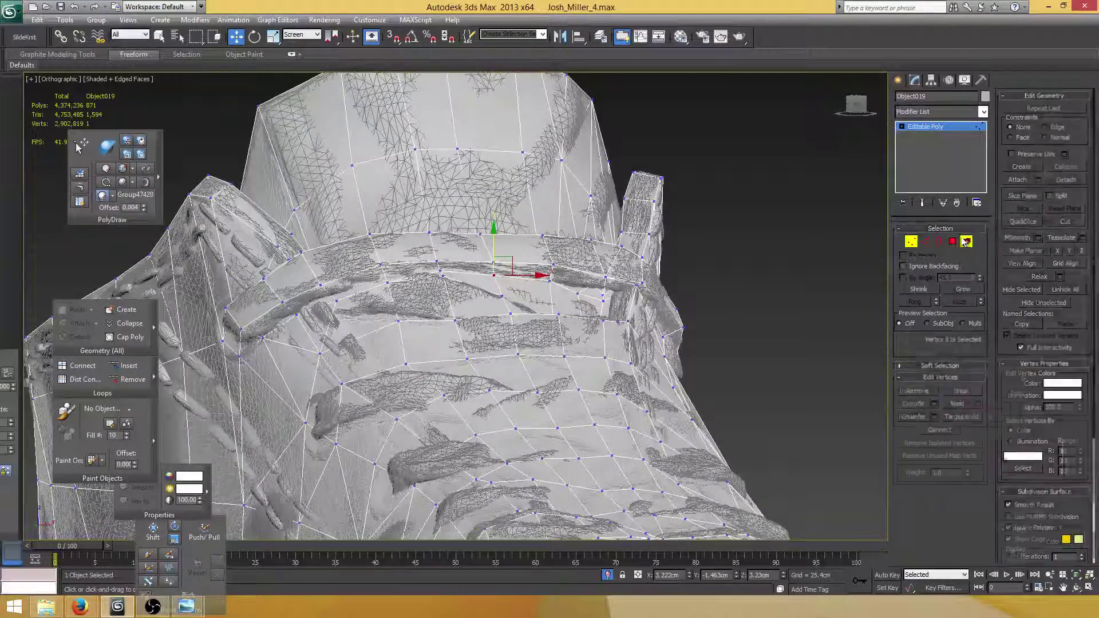
left_click(1008, 452)
scroll(399, 322, "up", 3)
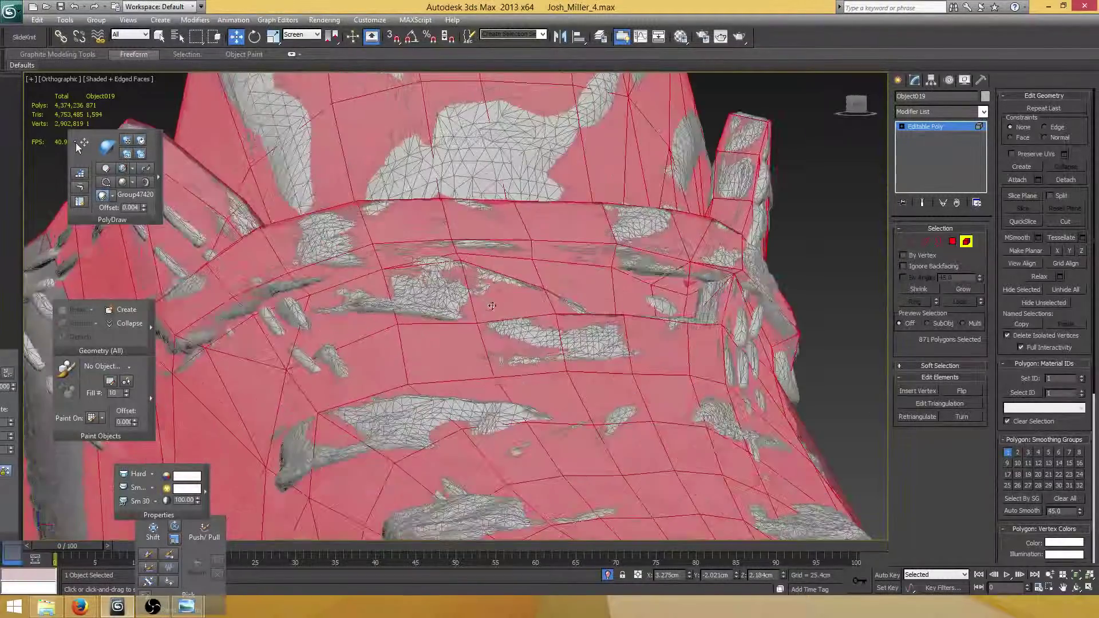
Remove the edge between the top lace's end and the eyelet flap, and connect two vertices there instead.
key("1")
middle_click_drag(460, 261, 389, 257, "alt")
left_click(385, 275)
scroll(309, 274, "up", 3)
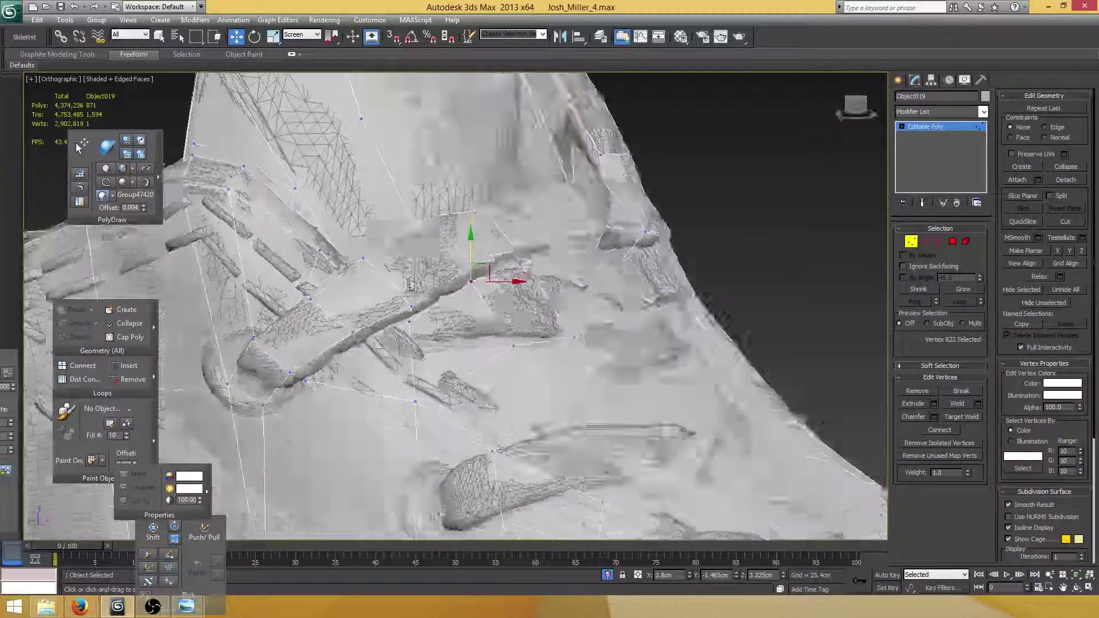
middle_click_drag(338, 292, 338, 218, "alt")
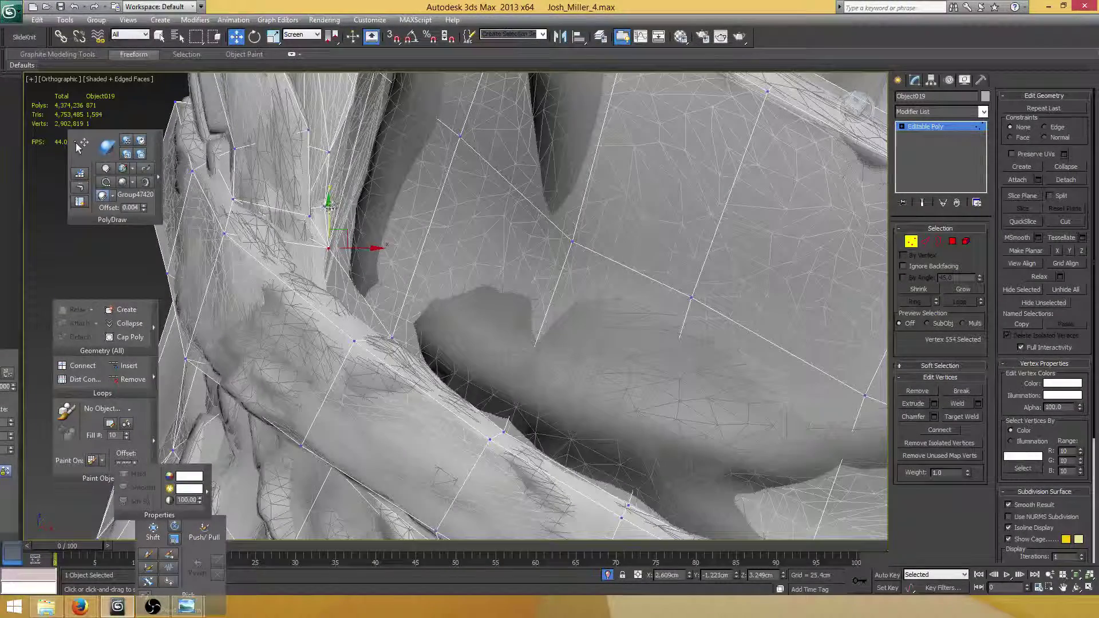
key("2")
middle_click_drag(337, 230, 365, 284, "alt")
key("1")
left_click(309, 219)
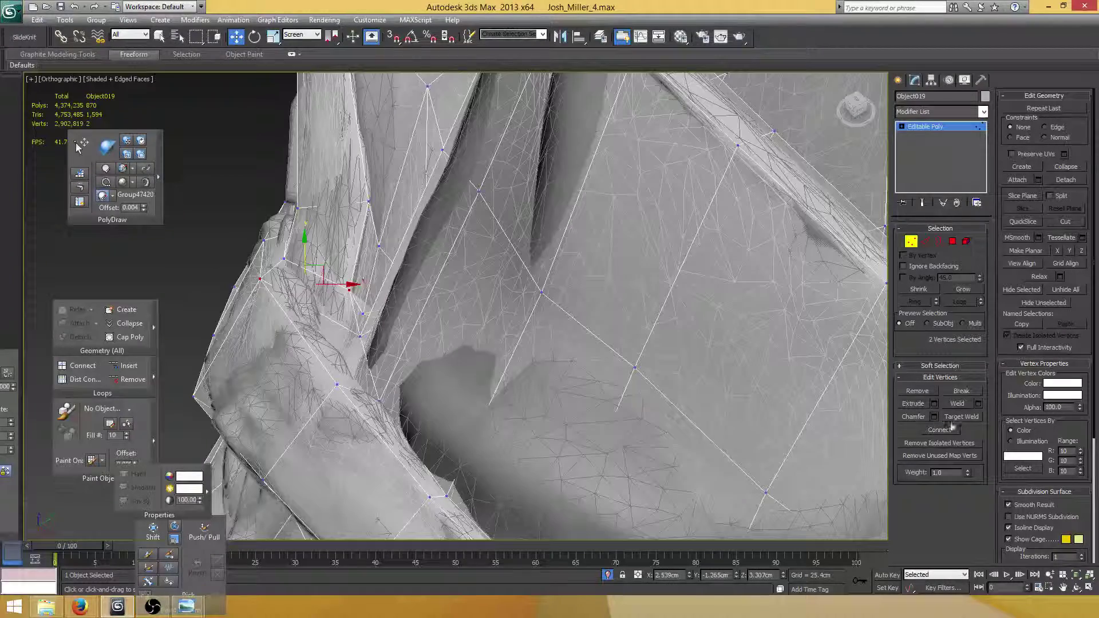
middle_click_drag(664, 372, 684, 357, "alt")
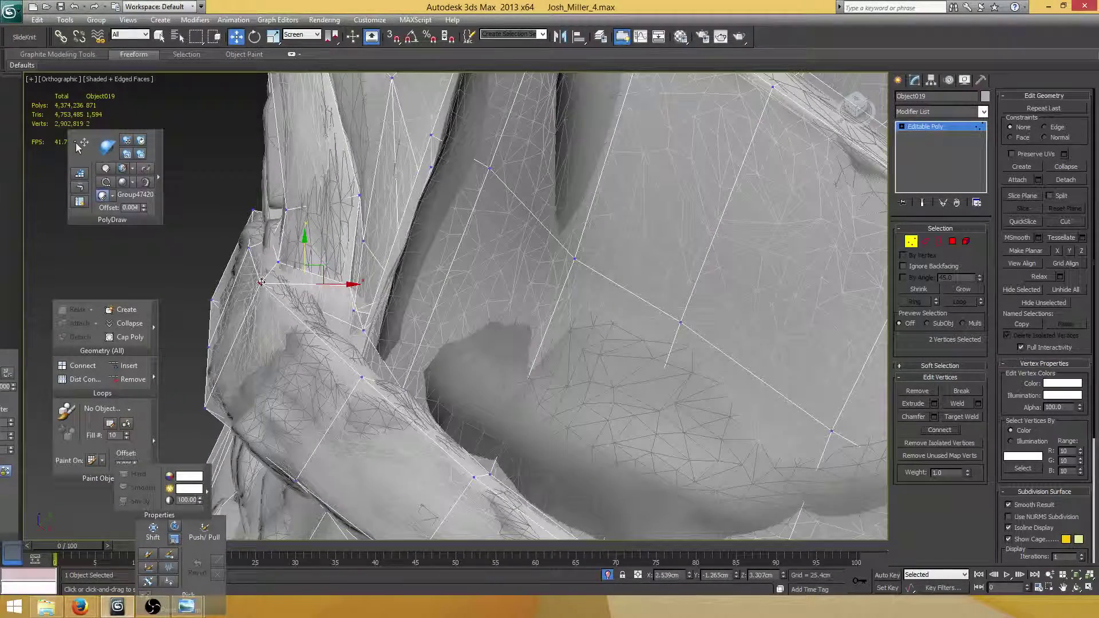
Adjust the vertex on the top lace's upper edge beside the eyelet flap sideways to fit the sculpt.
left_click(261, 281)
middle_click_drag(260, 282, 294, 287, "alt")
left_click_drag(303, 281, 318, 282)
mouse_move(318, 282)
middle_mouse_down("alt")
mouse_move(349, 269)
mouse_move(315, 262)
middle_mouse_up("alt")
left_click_drag(305, 284, 293, 284)
Reposition the corner vertices where the top lace meets the tongue and the eyelet flap.
key("2")
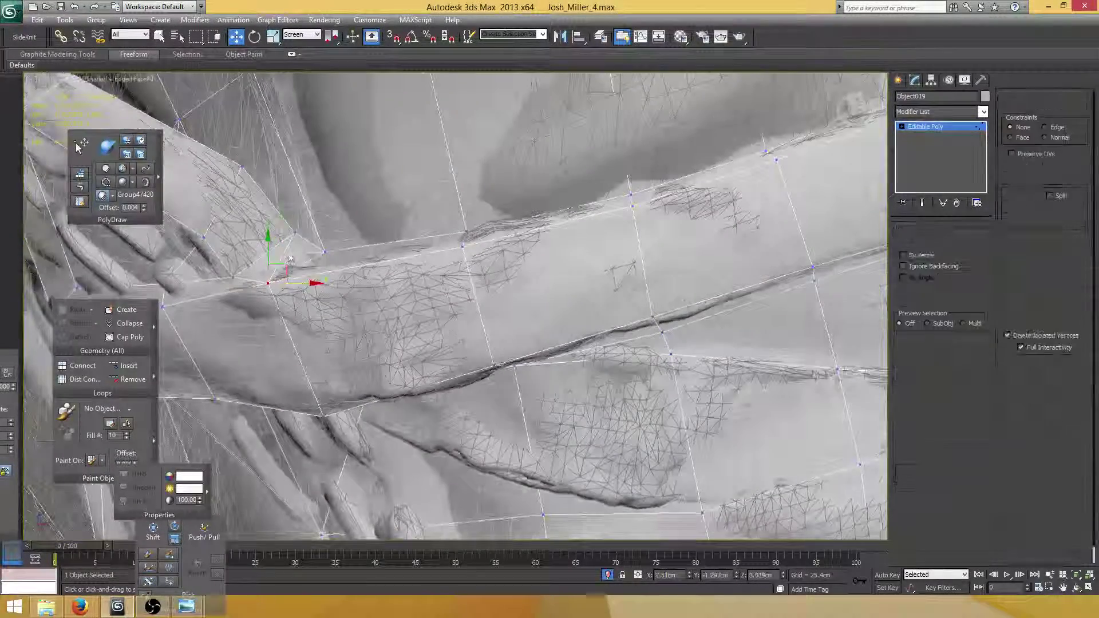
left_click(282, 259)
middle_click_drag(286, 260, 228, 278, "alt")
key("1")
left_click(334, 260)
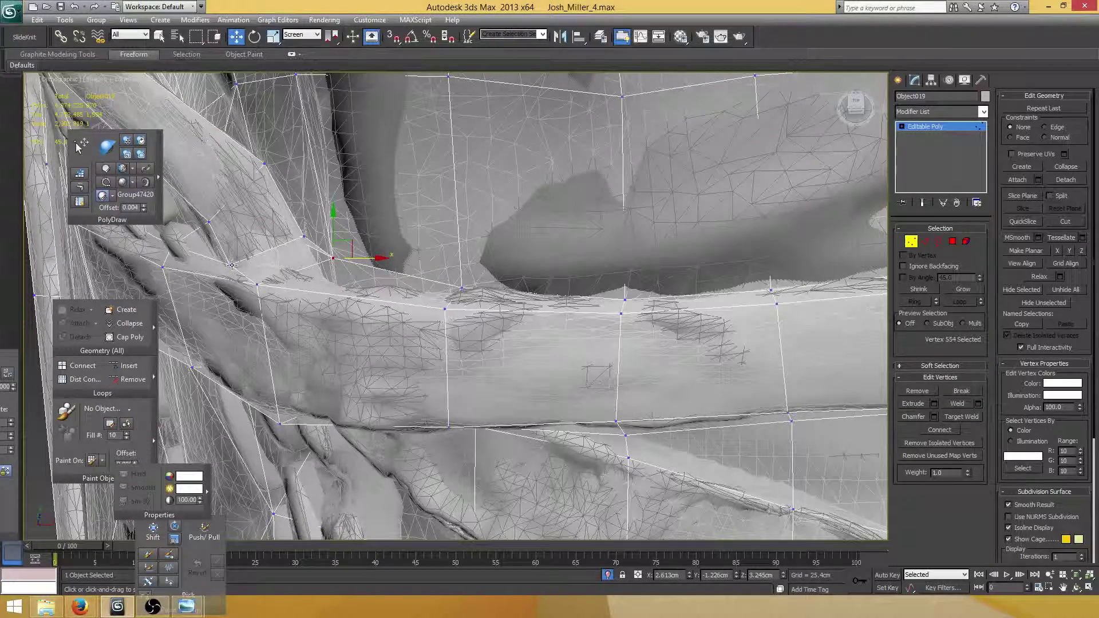
middle_click_drag(330, 258, 334, 249, "alt")
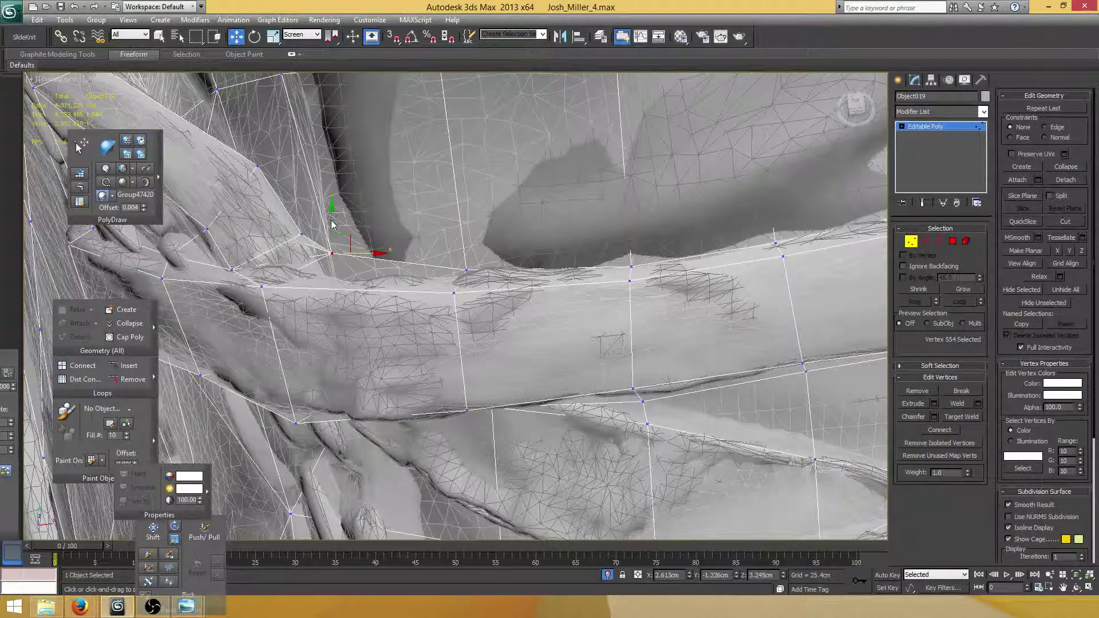
middle_click_drag(326, 214, 403, 248, "alt")
scroll(422, 282, "up", 4)
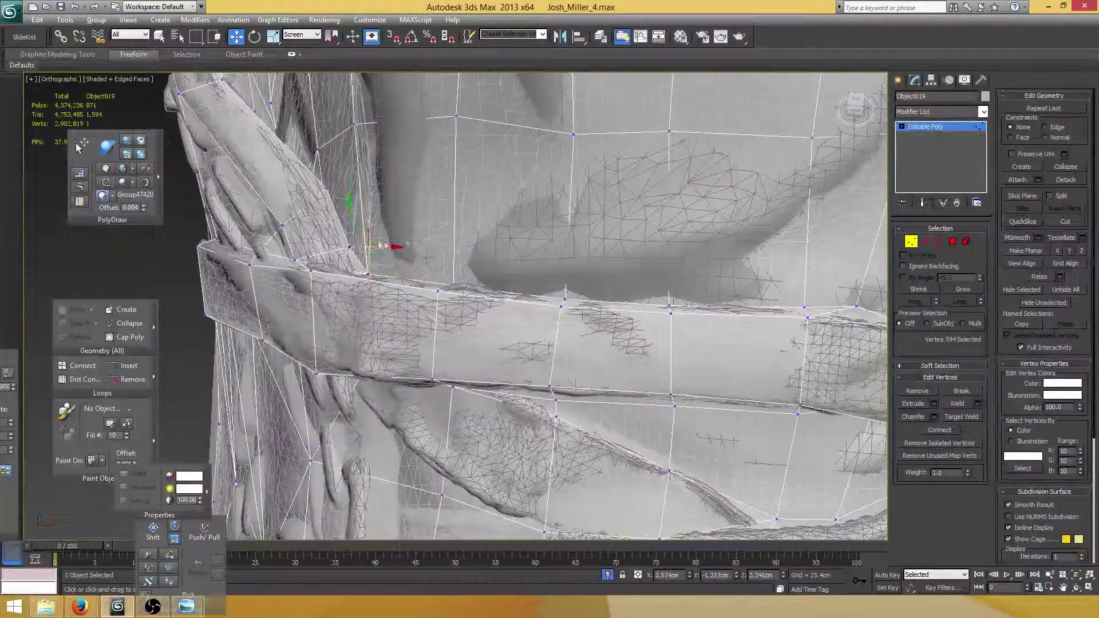
scroll(371, 271, "up", 3)
middle_click_drag(371, 270, 430, 246, "alt")
scroll(430, 246, "down", 6)
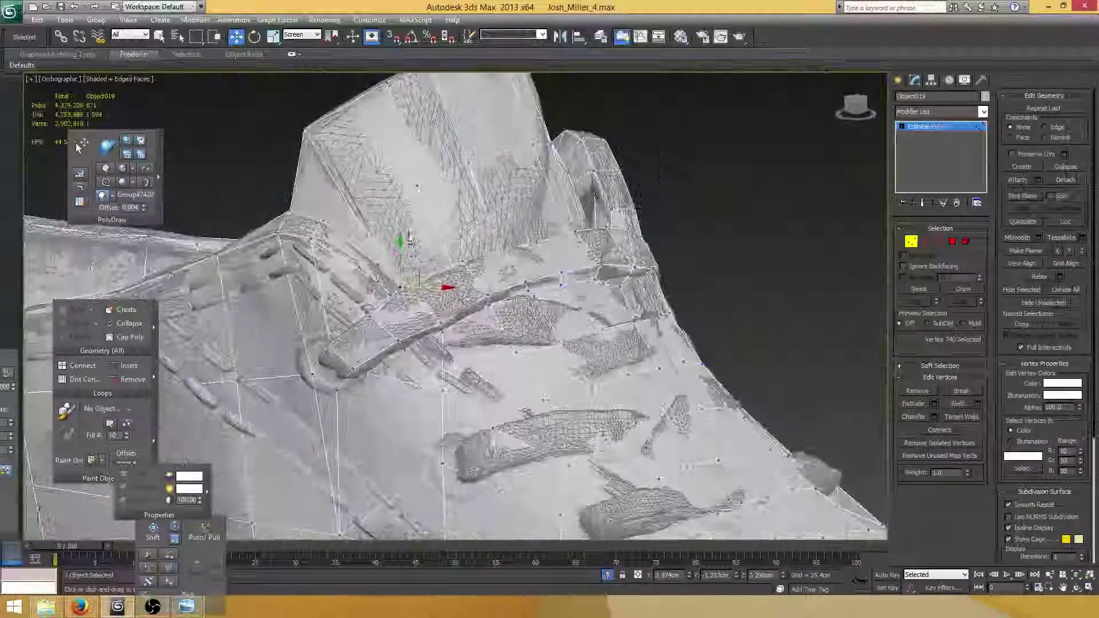
Adjust the vertices beside the tongue's lower corner above the top lace and save the scene.
scroll(451, 303, "up", 3)
middle_click_drag(451, 303, 320, 256, "alt")
scroll(395, 256, "up", 2)
middle_click_drag(394, 257, 433, 263, "alt")
left_click(375, 270)
scroll(433, 264, "down", 2)
key("ctrl+s")
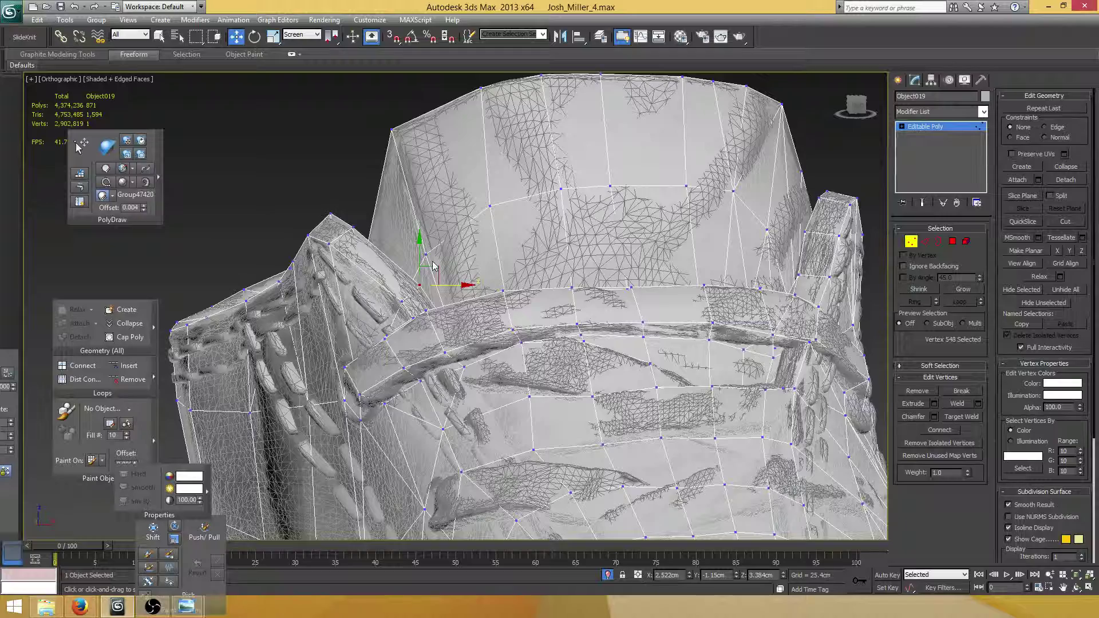
Select a vertex on the back of the tongue's top rim and lower it slightly.
middle_click_drag(496, 241, 450, 325)
scroll(425, 257, "up", 3)
middle_click_drag(329, 240, 325, 253, "alt")
middle_click_drag(258, 226, 395, 196, "alt")
scroll(395, 196, "down", 5)
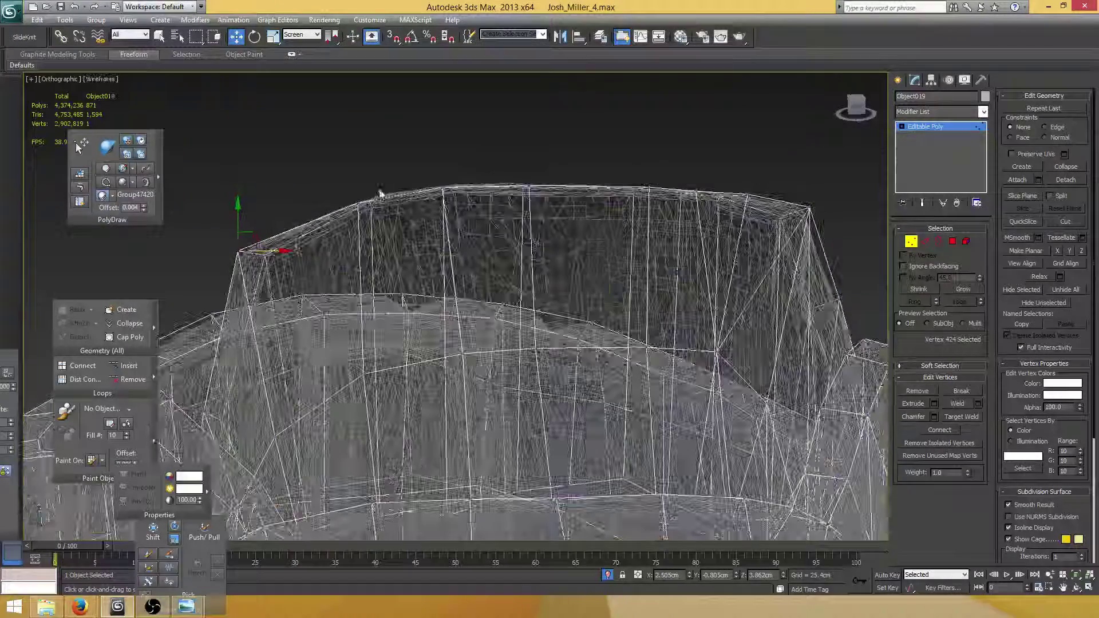
left_click_drag(338, 245, 371, 163)
middle_click_drag(371, 162, 383, 195, "alt")
left_click(376, 191)
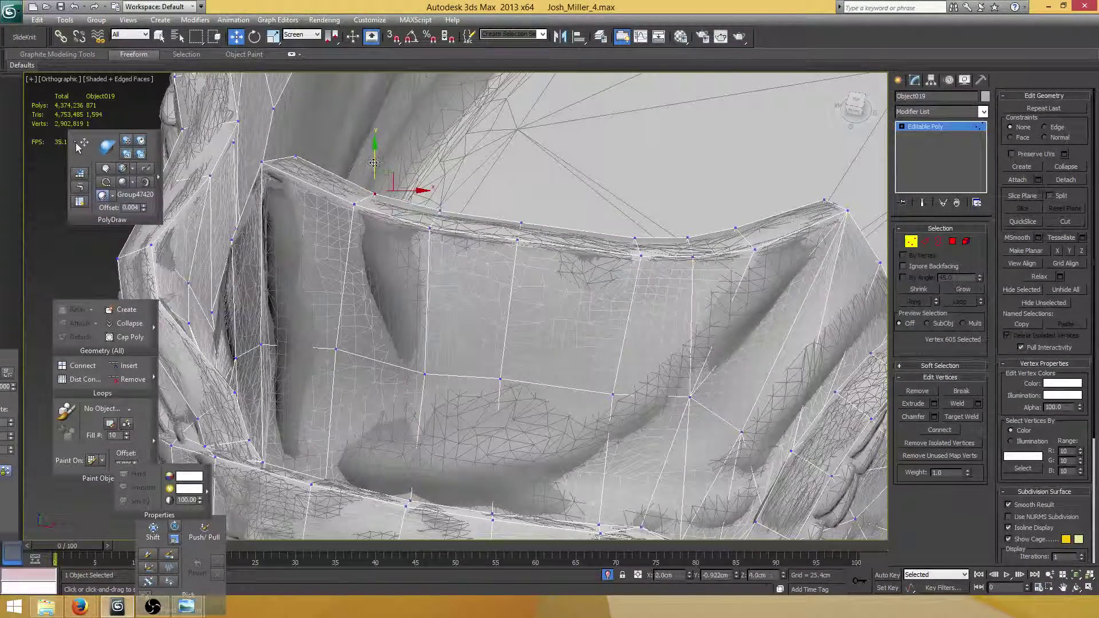
left_click_drag(373, 163, 373, 167)
Shift a vertex in the tongue's middle row slightly sideways, by about 0.027 cm along X.
middle_click_drag(447, 309, 473, 262, "alt")
scroll(474, 263, "down", 6)
scroll(463, 225, "up", 3)
middle_click_drag(472, 323, 518, 196)
left_click_drag(518, 184, 524, 184)
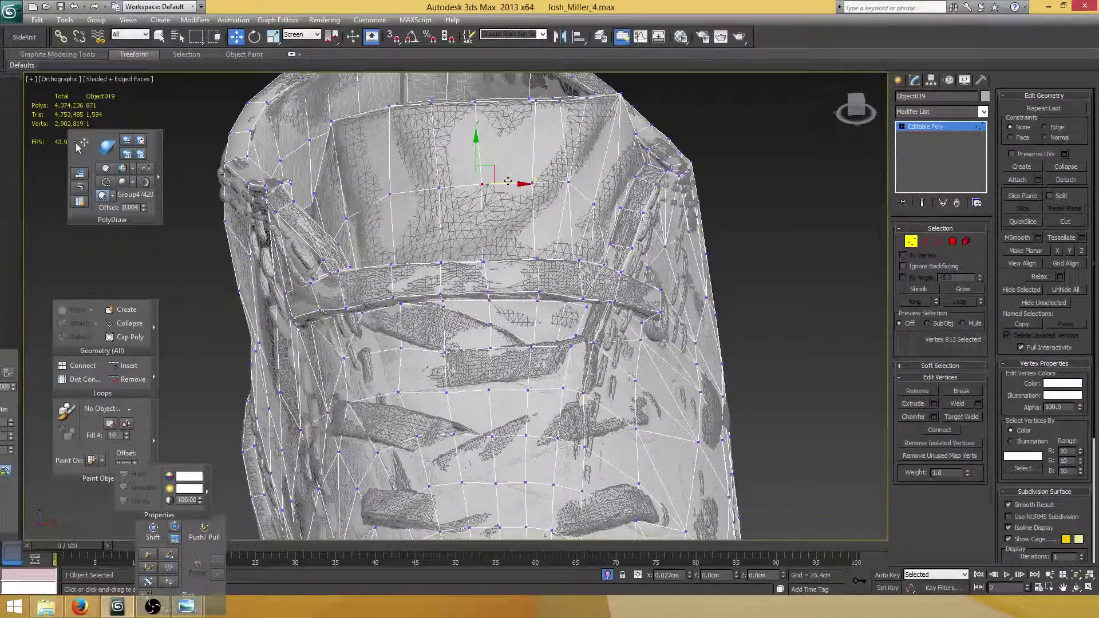
Connect the vertex beneath the top lace's end to the vertex below it beside the stitching.
mouse_move(524, 170)
middle_mouse_down("alt")
mouse_move(482, 245)
mouse_move(550, 255)
mouse_move(492, 299)
mouse_move(521, 313)
mouse_move(475, 292)
mouse_move(504, 377)
middle_mouse_up("alt")
scroll(532, 315, "up", 3)
left_click(529, 315)
key("F3")
left_click(472, 305)
key("F3")
left_click(511, 365)
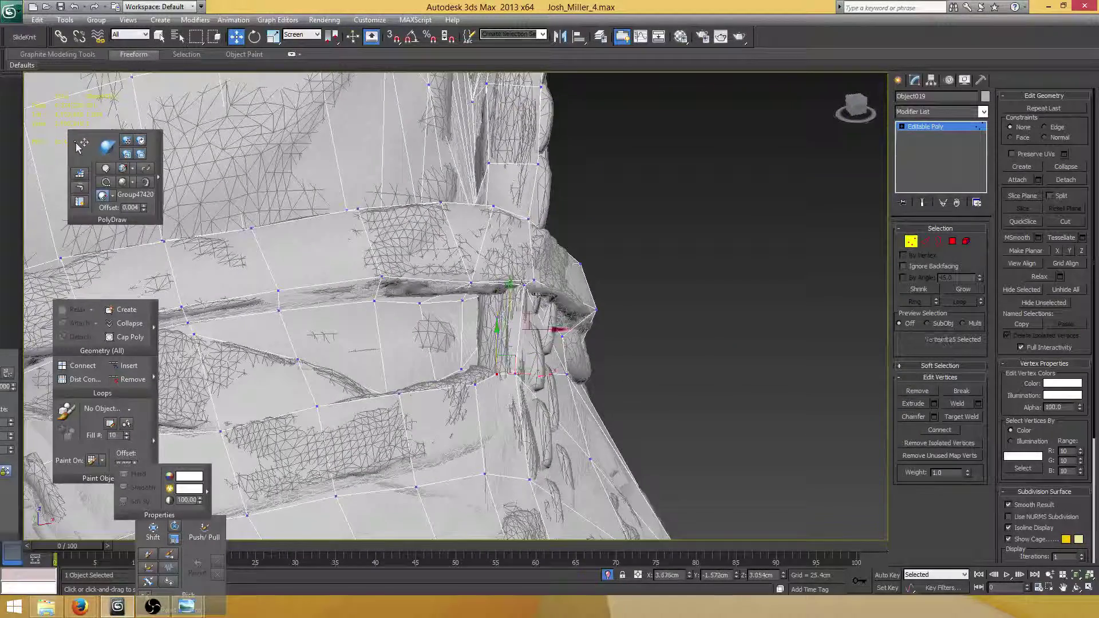
left_click(522, 284, "ctrl")
middle_click_drag(716, 395, 759, 405, "alt")
middle_click_drag(708, 433, 759, 441, "alt")
Select the three short edges stacked beside the stitching below the top lace and connect them with new edges.
left_click(502, 370)
middle_click_drag(503, 370, 458, 372, "alt")
middle_click_drag(504, 401, 508, 321, "alt")
key("2")
key("2")
left_click(465, 313)
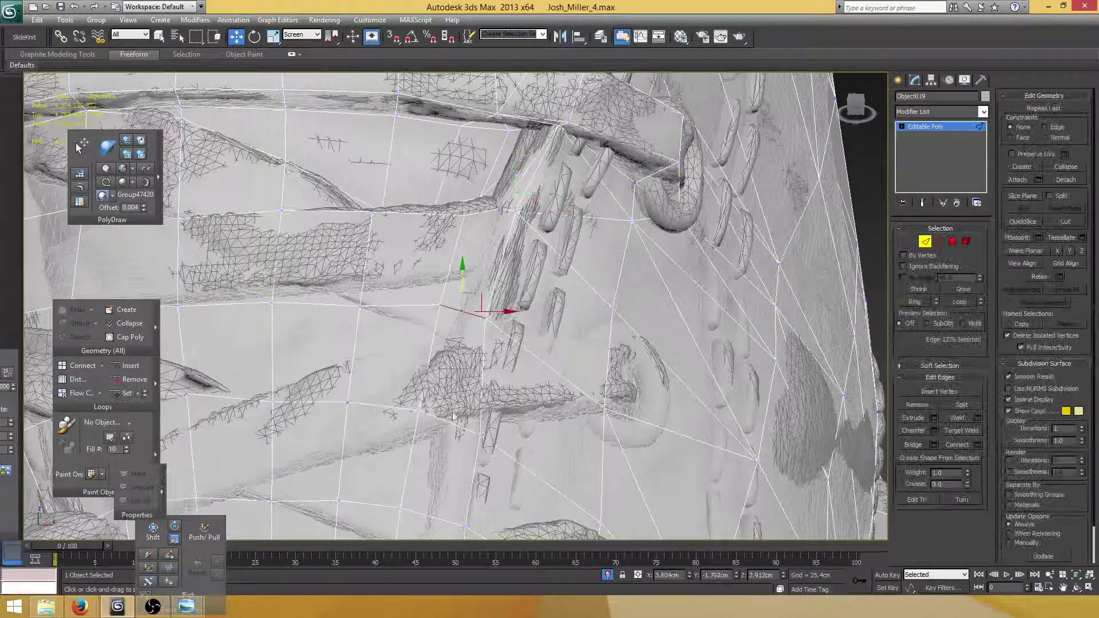
left_click(452, 424, "ctrl")
left_click(487, 211, "ctrl")
middle_click_drag(487, 212, 499, 229, "alt")
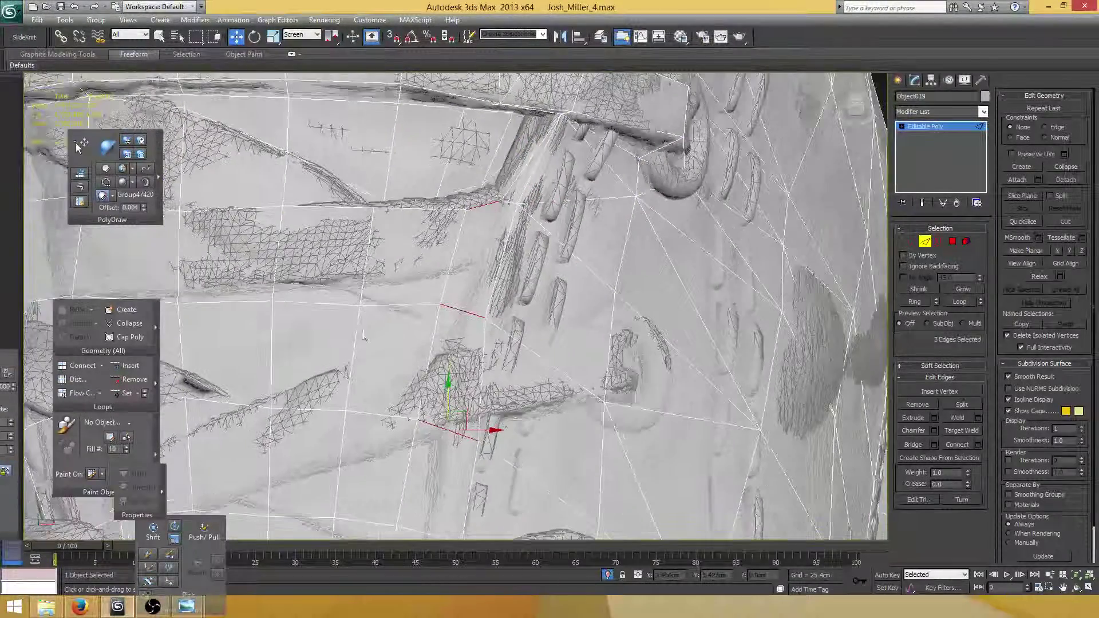
key("ctrl+shift+e")
Target-weld the uppermost vertex of the new edge run beside the stitching to its neighbour.
key("1")
middle_click_drag(544, 306, 441, 298, "alt")
left_click(464, 309)
left_click(485, 225)
middle_click_drag(485, 225, 461, 272, "alt")
left_click(962, 416)
left_click(504, 219)
right_click(503, 220)
Move the vertices at the second lace's end slightly to follow the sculpted lace.
left_click(464, 227)
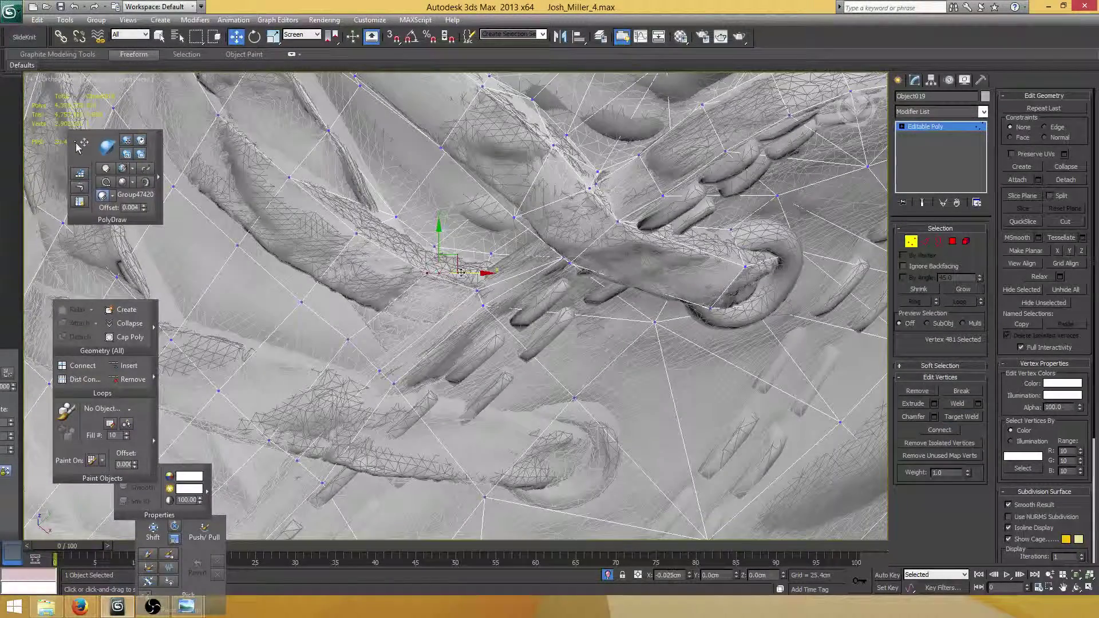
left_click_drag(461, 272, 431, 246)
middle_click_drag(431, 246, 457, 274, "alt")
left_click(424, 272)
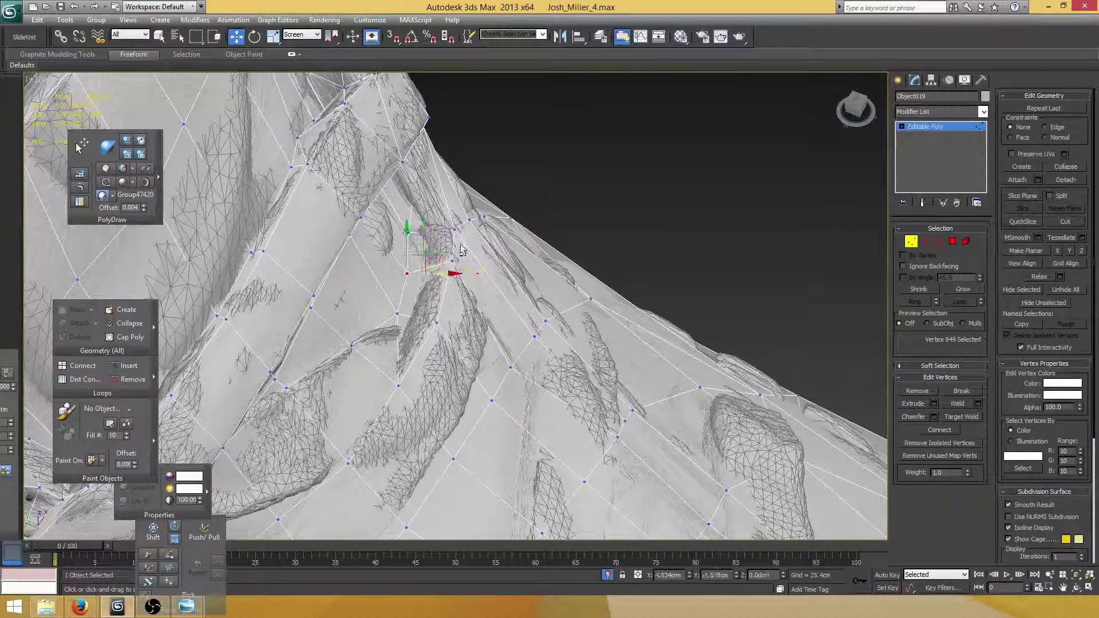
mouse_move(463, 251)
middle_mouse_down("alt")
mouse_move(446, 261)
mouse_move(463, 280)
mouse_move(475, 251)
mouse_move(510, 262)
mouse_move(490, 315)
mouse_move(517, 308)
mouse_move(496, 298)
mouse_move(510, 284)
mouse_move(483, 258)
middle_mouse_up("alt")
left_click(462, 279)
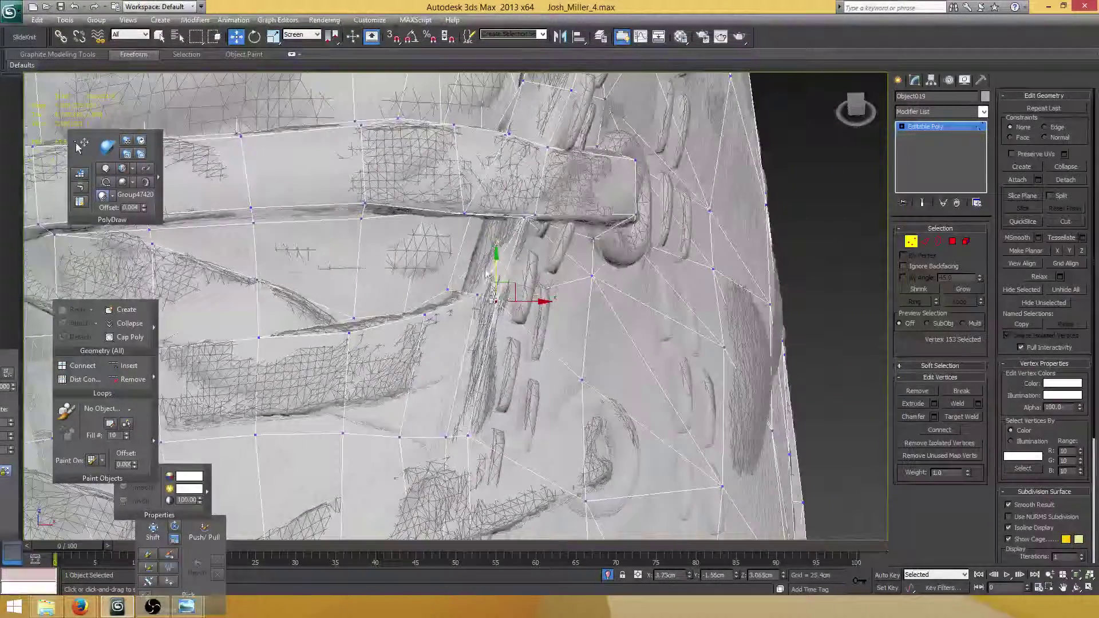
Remove the diagonal edge between the top lace and the second lace's end and return to vertex editing.
key("F3")
key("2")
left_click(483, 259)
left_click(912, 405)
key("1")
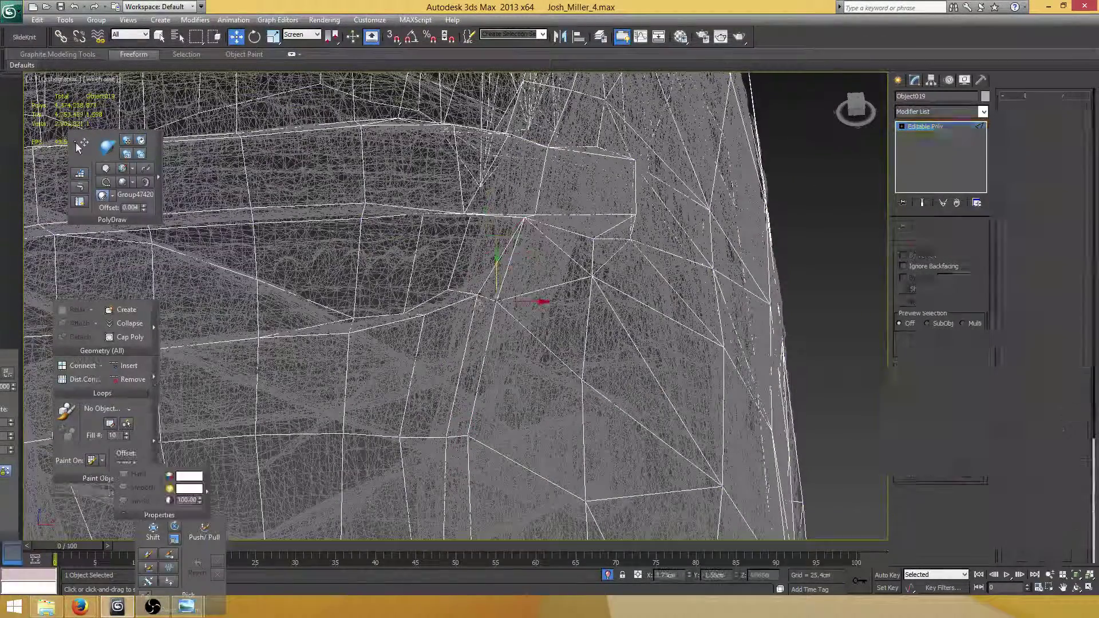
Connect the vertex at the second lace's end to the vertex on the top lace's lower edge.
left_click(477, 295)
middle_click_drag(477, 295, 433, 321, "alt")
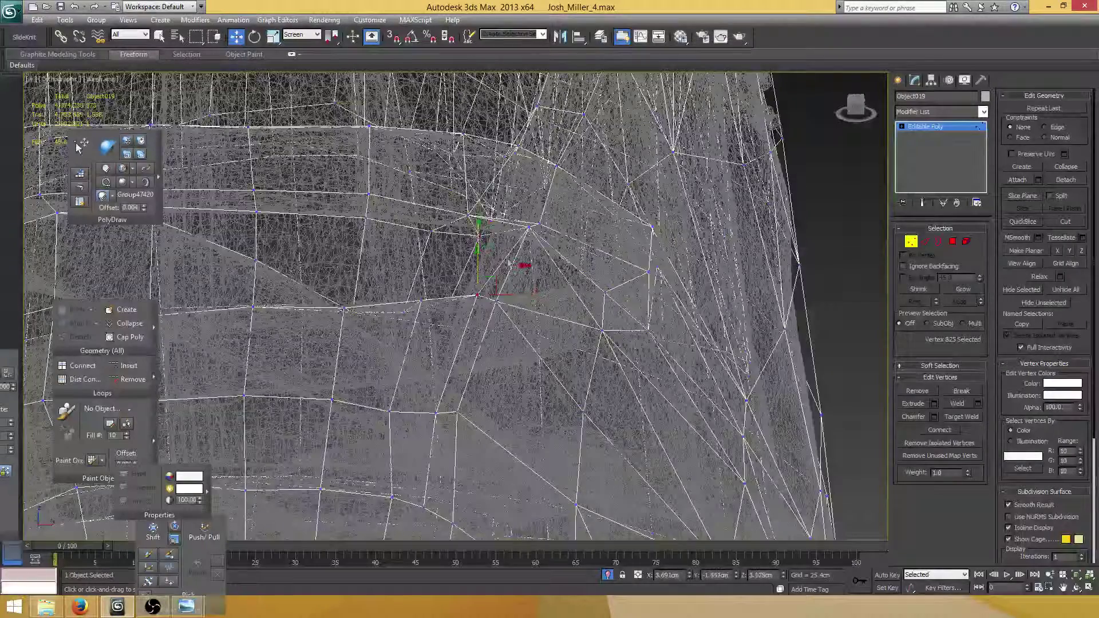
middle_click_drag(509, 263, 504, 276, "alt")
key("F3")
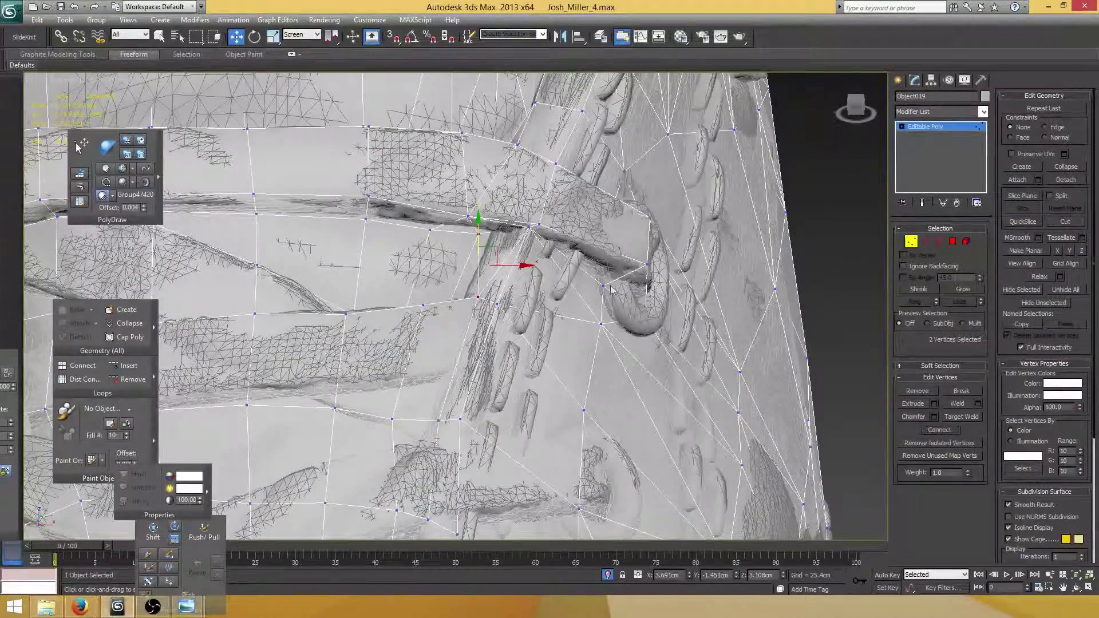
middle_click_drag(610, 290, 538, 306, "alt")
Collapse the two neighbouring vertices on the lower crossing lace beside the stitching and raise the merged vertex slightly.
left_click(450, 297)
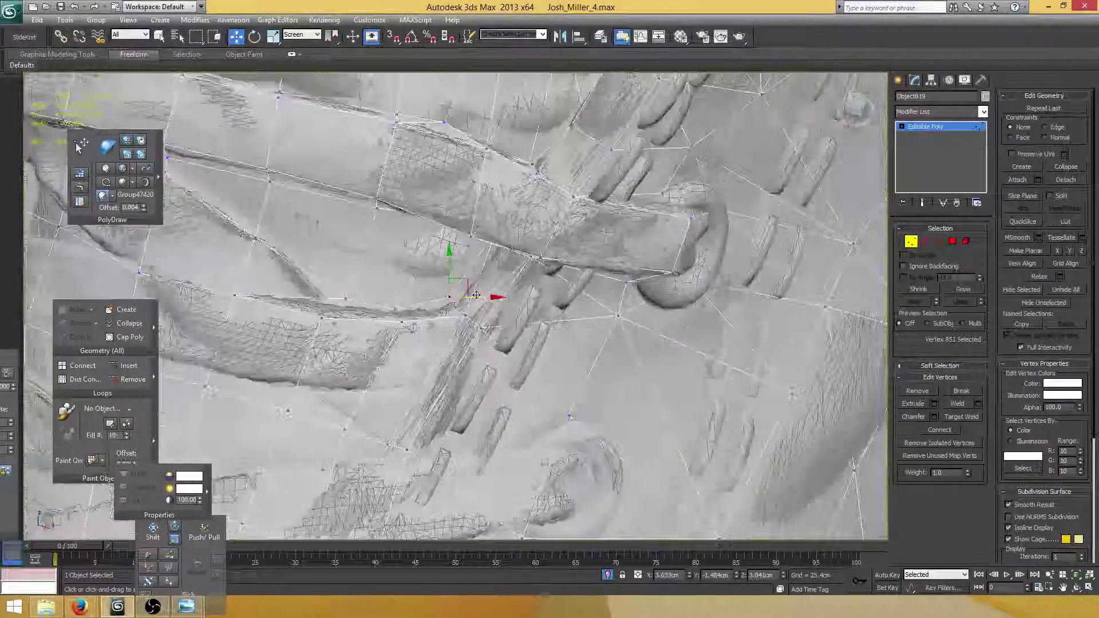
middle_click_drag(485, 293, 1006, 194, "alt")
left_click(449, 352, "ctrl")
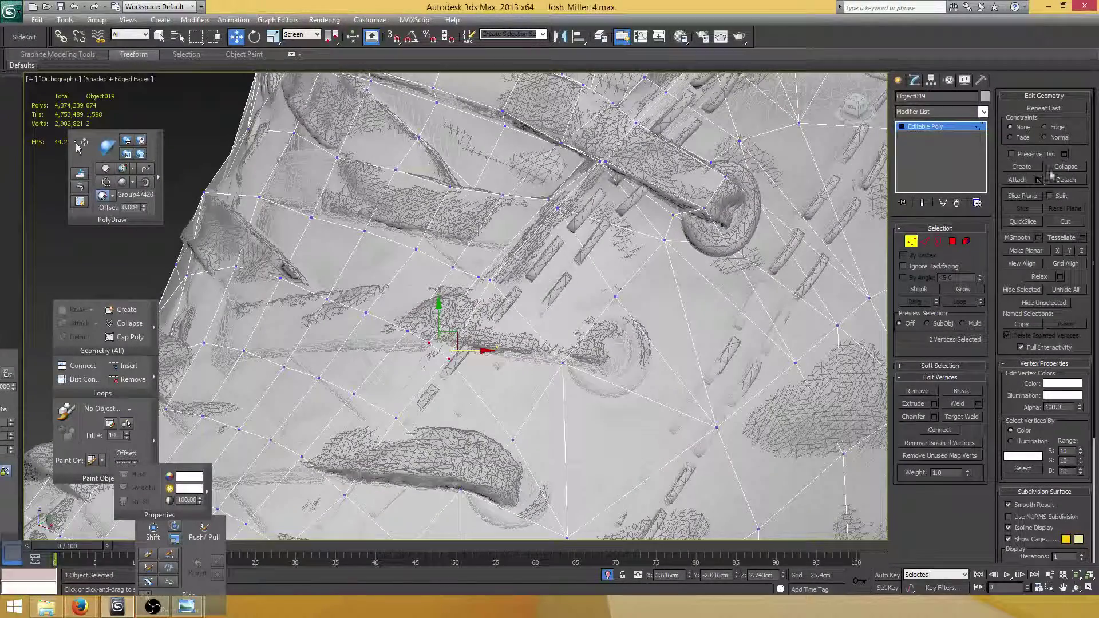
middle_click_drag(490, 333, 444, 326, "alt")
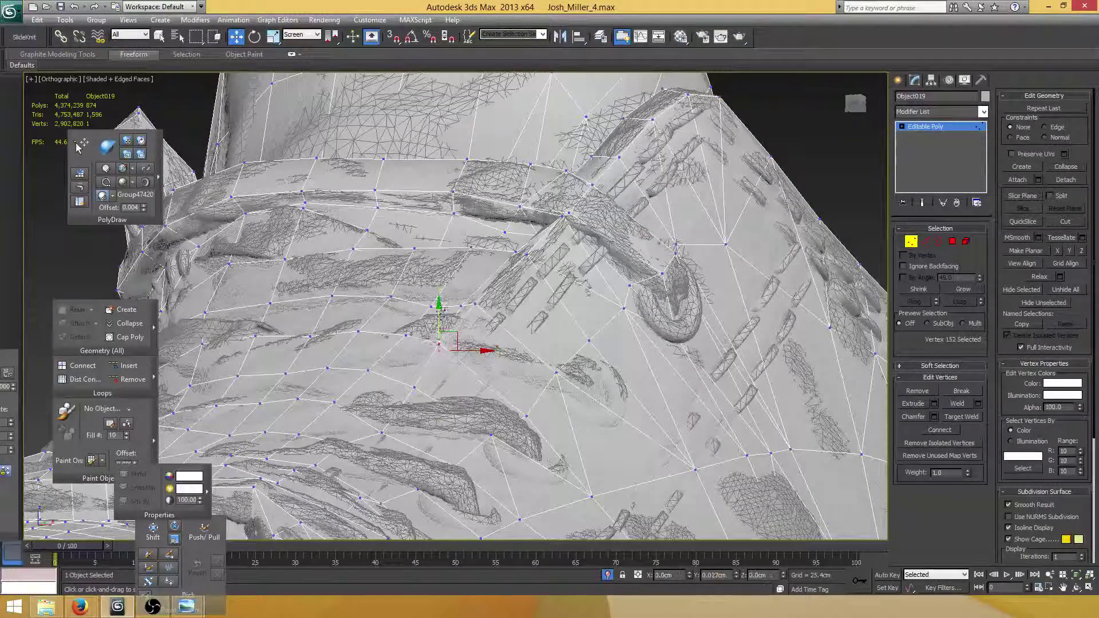
left_click_drag(441, 311, 442, 305)
middle_click_drag(441, 305, 465, 335, "alt")
Shift a vertex near the lower crossing lace slightly towards the stitching.
left_click(474, 284)
middle_click_drag(474, 284, 444, 280, "alt")
left_click(459, 286)
left_click(427, 280)
left_click_drag(444, 280, 454, 280)
middle_click_drag(454, 280, 447, 310, "alt")
scroll(459, 323, "down", 5)
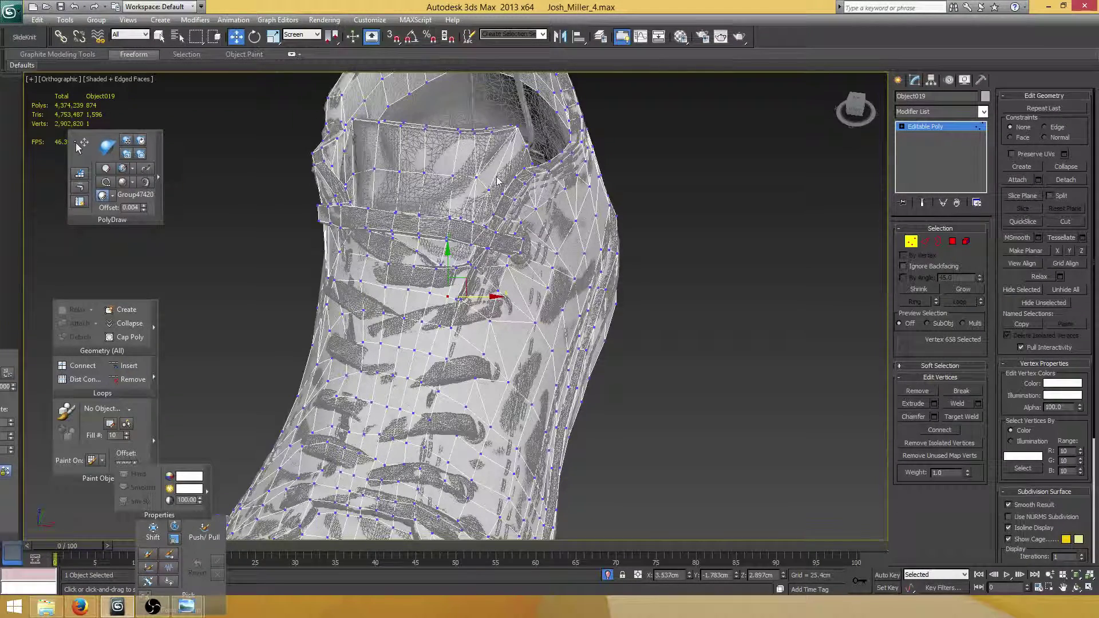
Nudge the pair of vertices in the middle of the tongue's top edge slightly down towards the high-poly surface.
scroll(497, 181, "up", 4)
middle_click_drag(497, 180, 485, 270, "alt")
scroll(491, 177, "up", 2)
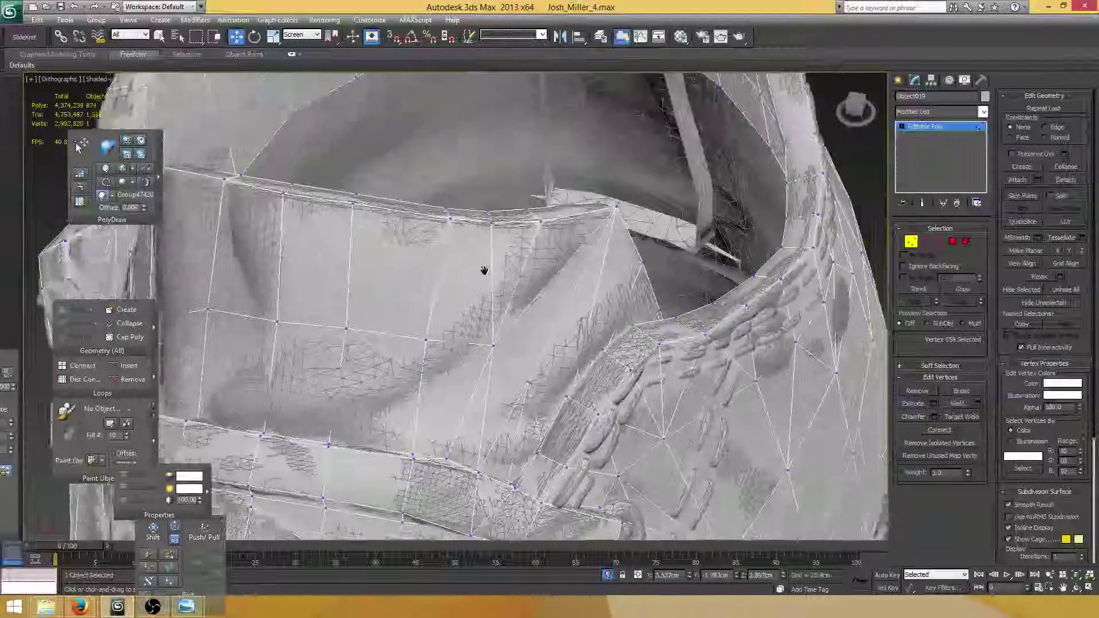
scroll(455, 219, "up", 2)
middle_click_drag(442, 203, 455, 238, "alt")
middle_click_drag(313, 195, 331, 174)
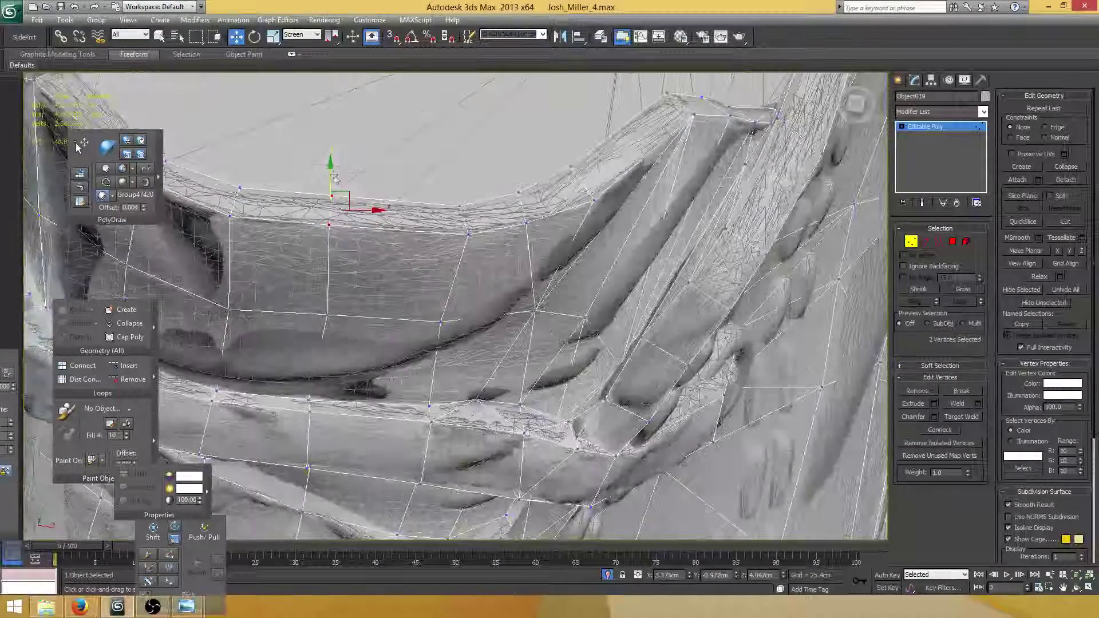
left_click_drag(330, 176, 330, 177)
Adjust the next vertex along the tongue's upper rim by a small amount to follow the sculpt.
scroll(344, 189, "down", 4)
scroll(375, 234, "up", 3)
middle_click_drag(362, 275, 461, 282, "alt")
scroll(369, 261, "down", 3)
scroll(450, 315, "up", 3)
scroll(406, 273, "up", 3)
left_click_drag(354, 326, 352, 328)
Shift the inner vertex at the corner of the tongue's upper rim slightly down and inwards to fit the sculpt.
middle_click_drag(418, 312, 467, 315, "alt")
left_click(420, 315)
scroll(467, 315, "up", 2)
middle_click_drag(429, 258, 415, 252, "alt")
left_click_drag(406, 235, 405, 237)
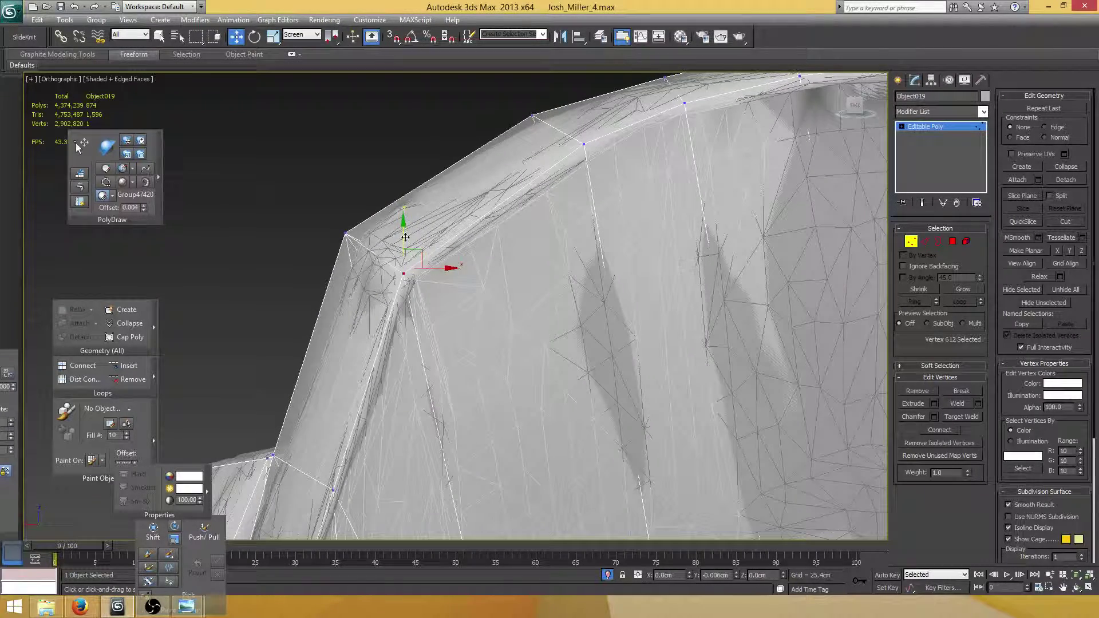
left_click_drag(441, 273, 443, 274)
Select the outer vertex at the same corner of the tongue's rim and shift it slightly inwards.
scroll(461, 306, "down", 4)
middle_click_drag(461, 306, 451, 285, "alt")
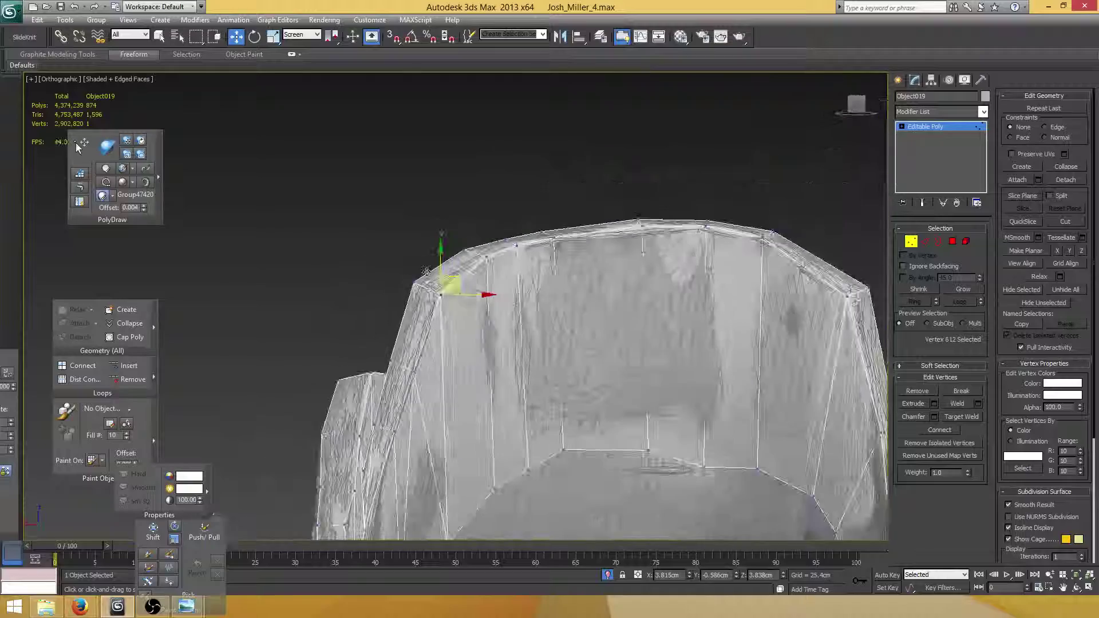
left_click_drag(385, 266, 421, 294)
scroll(422, 294, "up", 3)
left_click_drag(402, 258, 405, 258)
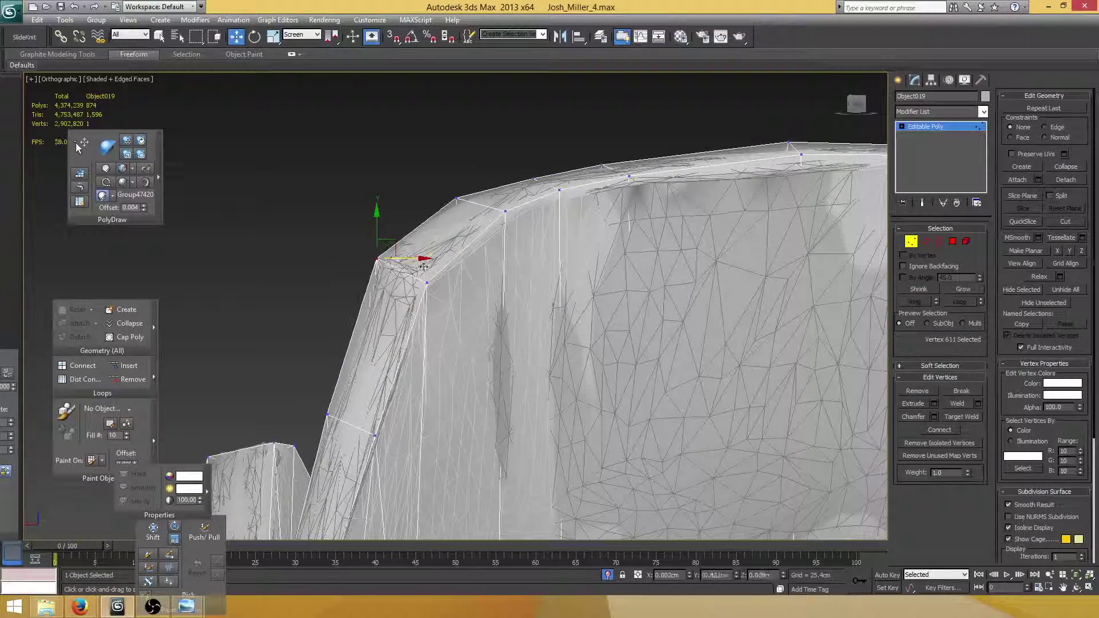
Switch to border editing, select the mesh's open borders and examine the open area around the heel patch above the sole.
scroll(406, 258, "down", 3)
middle_click_drag(406, 258, 859, 221, "alt")
scroll(417, 354, "down", 3)
scroll(580, 287, "down", 2)
scroll(580, 304, "up", 2)
scroll(580, 305, "down", 6)
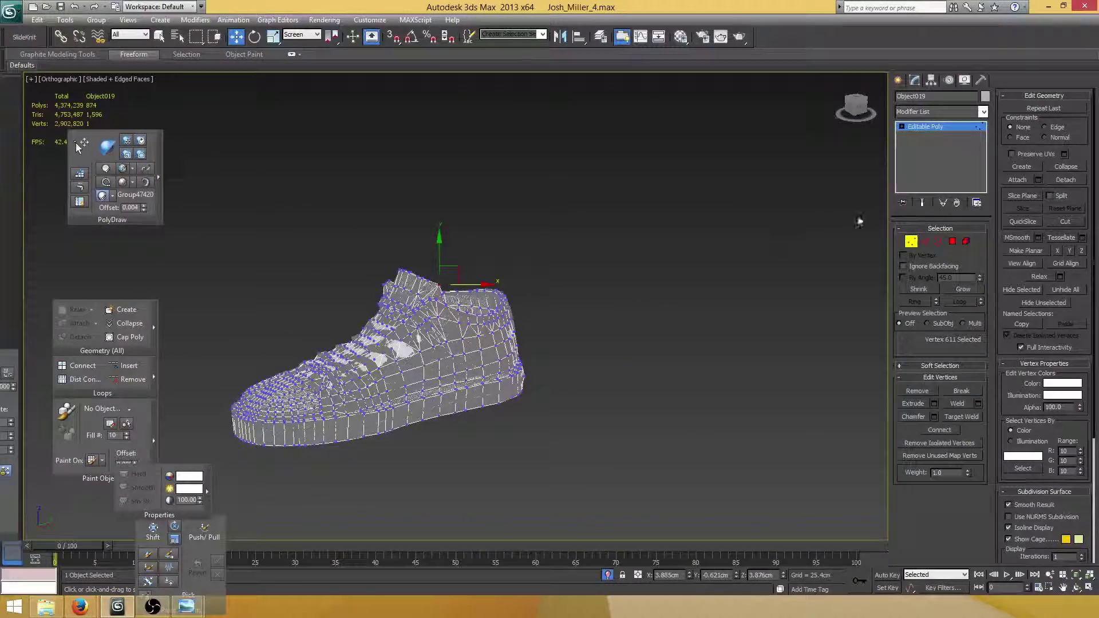
left_click(938, 242)
middle_click_drag(655, 269, 642, 223)
scroll(458, 315, "up", 2)
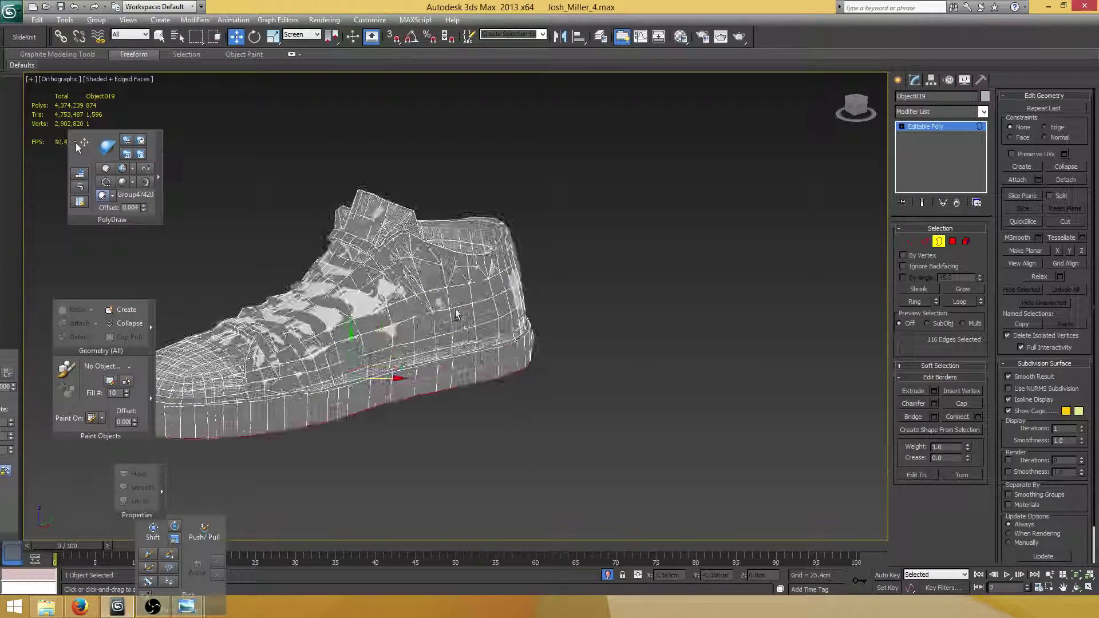
middle_click_drag(456, 315, 398, 346, "alt")
scroll(478, 383, "up", 5)
middle_click_drag(479, 382, 427, 249)
scroll(428, 252, "up", 6)
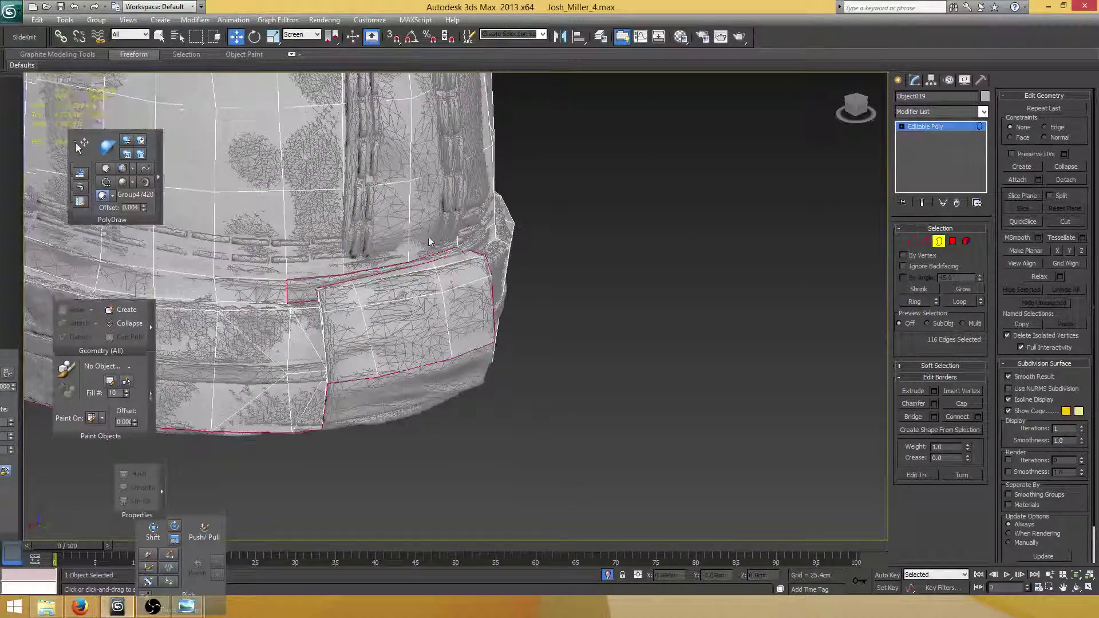
Extend a new polygon from the short open edge beside the heel patch to close the gap at its corner.
key("2")
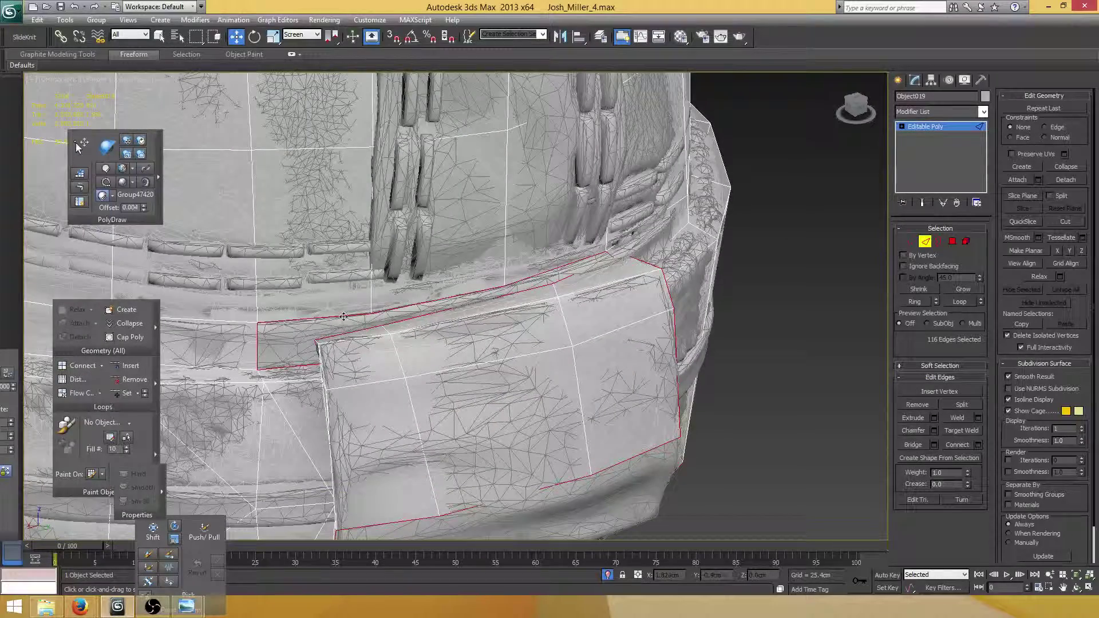
left_click(343, 317)
middle_click_drag(343, 316, 400, 322, "alt")
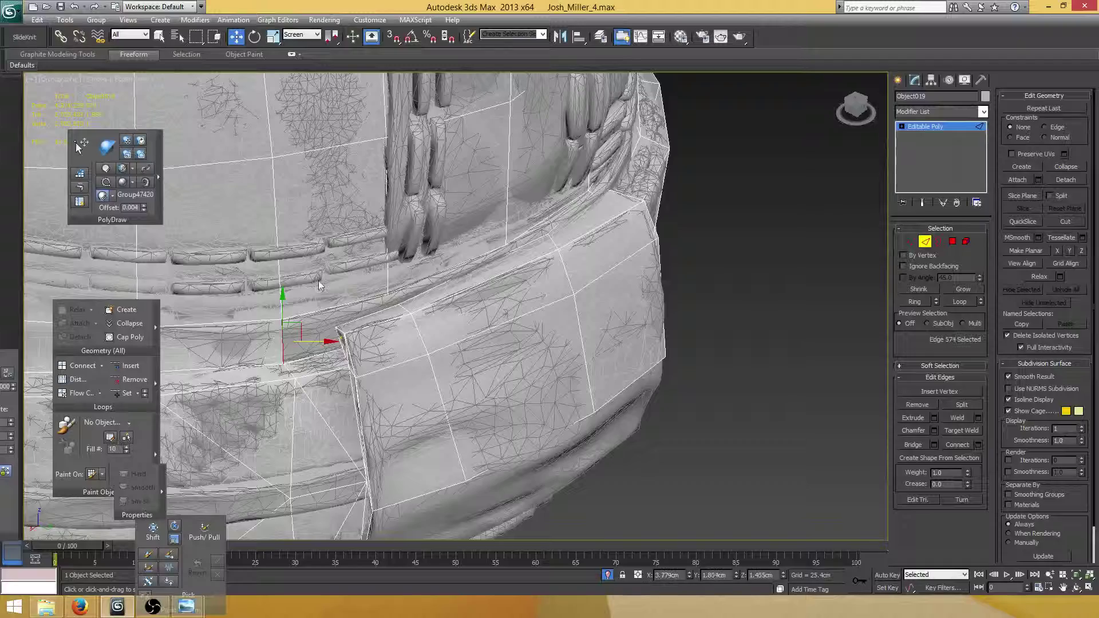
left_click(79, 187)
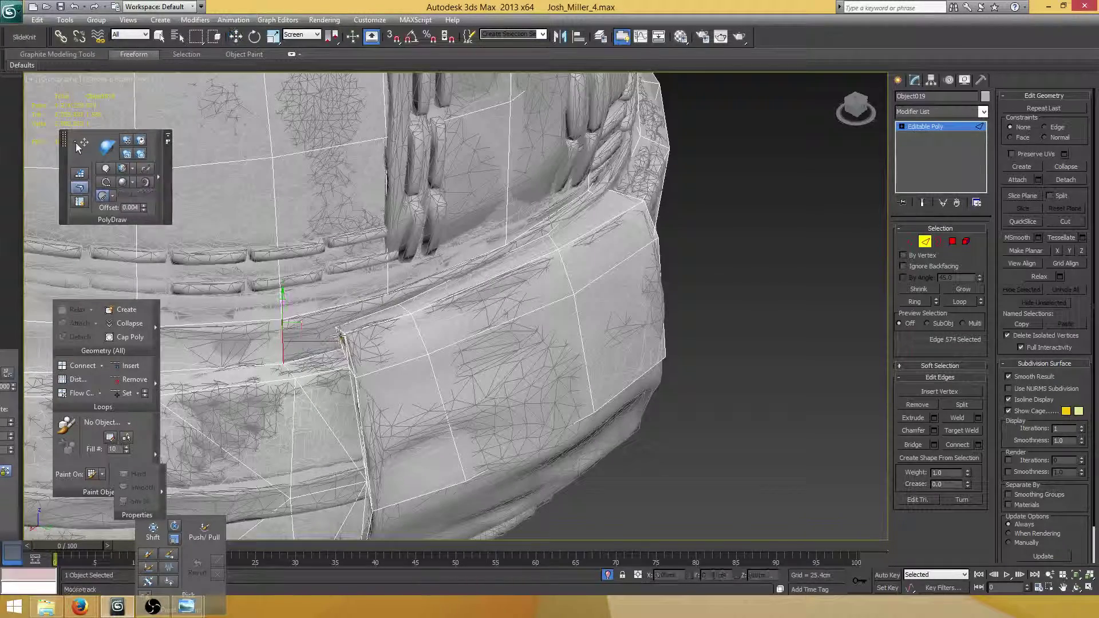
mouse_move(340, 332)
middle_mouse_down()
mouse_move(385, 320)
mouse_move(346, 309)
mouse_move(348, 323)
middle_mouse_up()
scroll(386, 319, "up", 2)
key("w")
Shift the vertex at the new polygon's corner towards the heel patch and raise it slightly, checking it in wireframe.
key("F3")
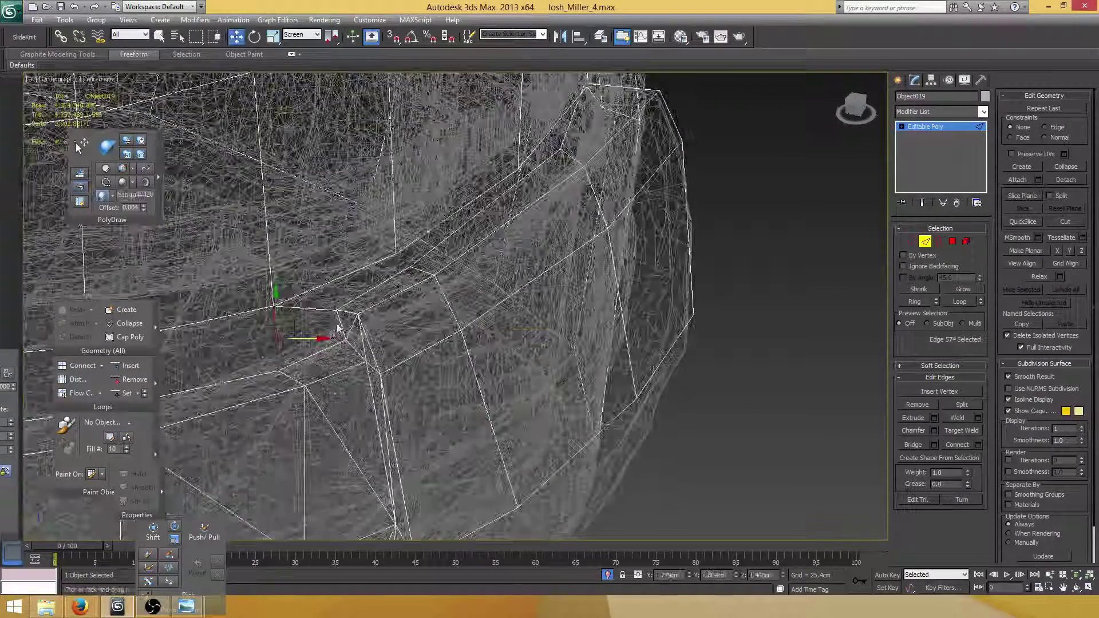
key("1")
left_click(354, 315)
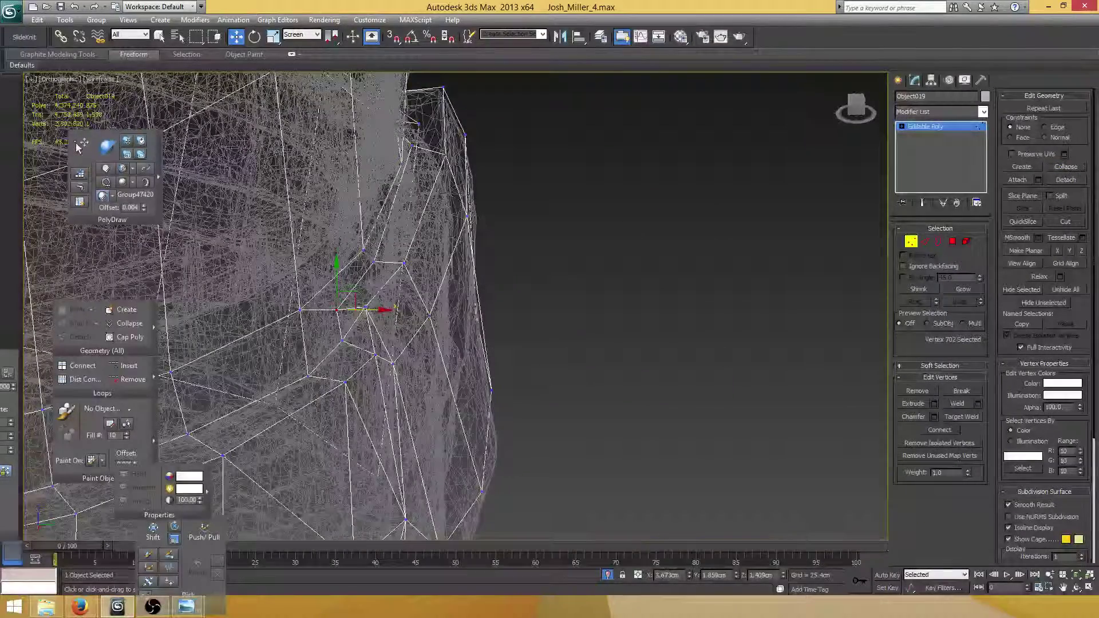
left_click_drag(360, 310, 367, 310)
middle_click_drag(394, 294, 360, 324, "alt")
key("F3")
left_click_drag(373, 310, 374, 308)
middle_click_drag(378, 306, 404, 289, "alt")
middle_click_drag(404, 290, 413, 249)
left_click(456, 313)
Select the six stacked horizontal edges across the heel panel beside the stitching and connect them with a vertical line of edges.
key("F3")
key("2")
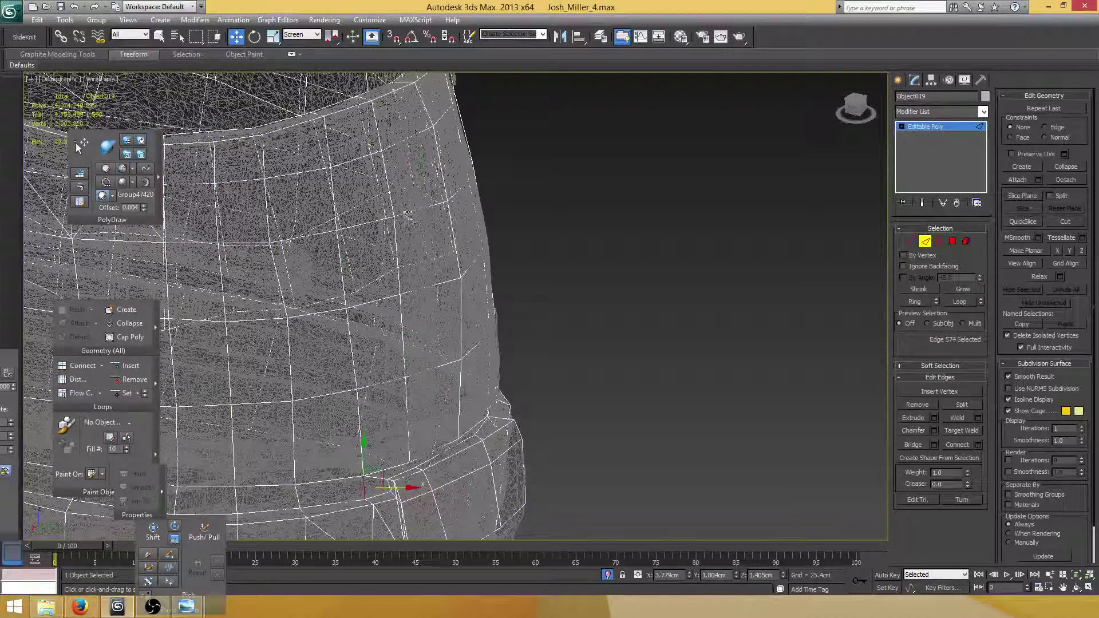
left_click(421, 209)
middle_click_drag(421, 209, 404, 246, "alt")
left_click(408, 282, "ctrl")
left_click(417, 355, "ctrl")
left_click(424, 425, "ctrl")
middle_click_drag(432, 423, 418, 381, "alt")
middle_click_drag(417, 342, 405, 221, "alt")
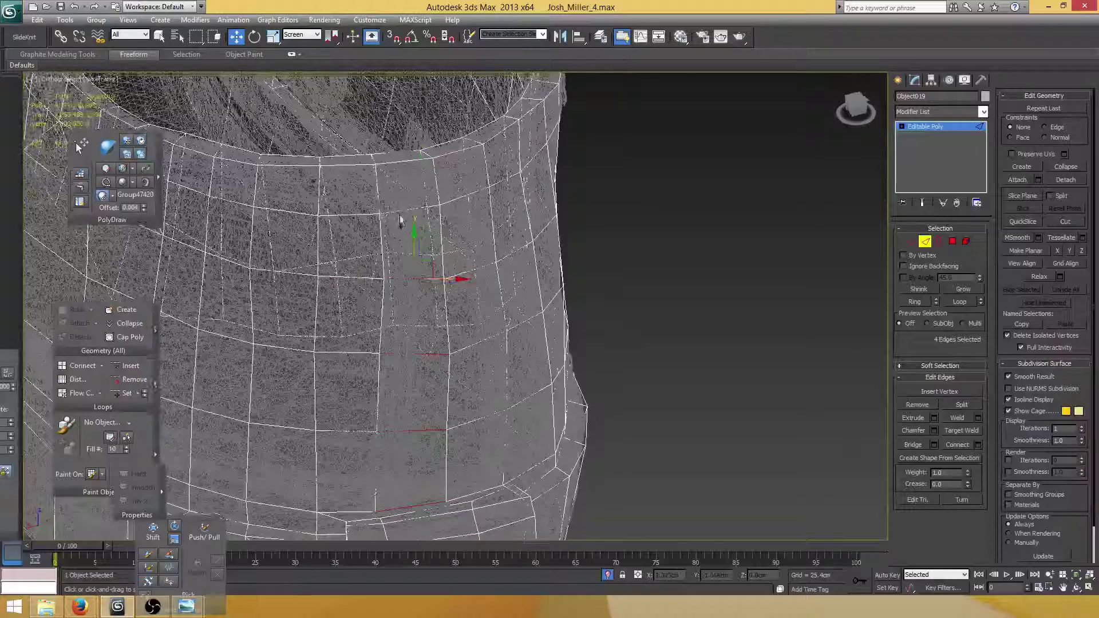
middle_click_drag(394, 163, 444, 221, "alt")
key("F3")
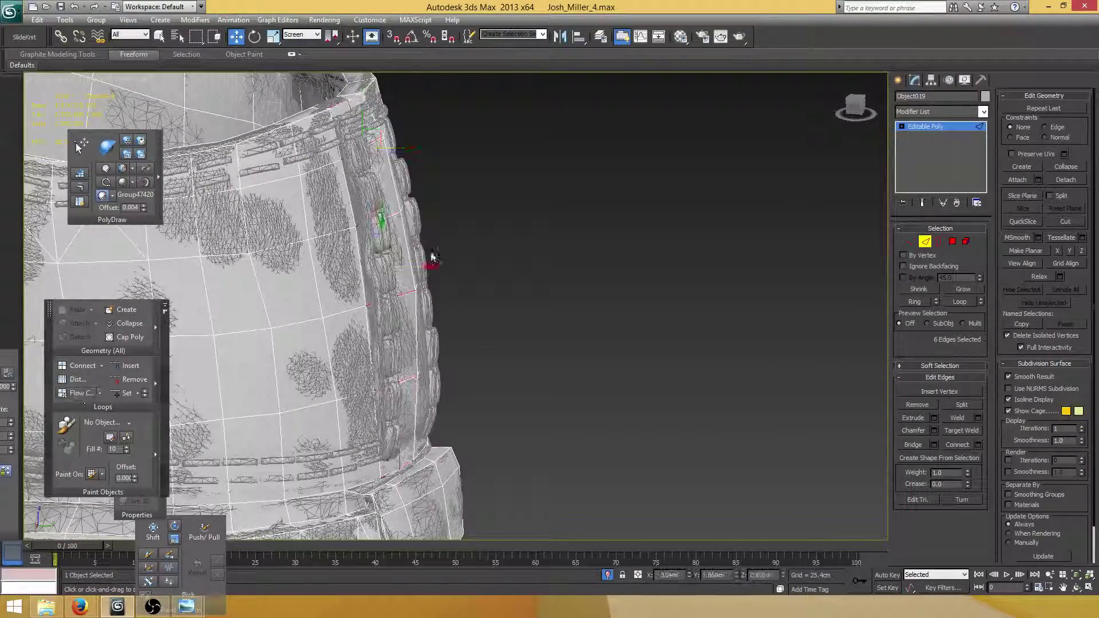
key("F3")
key("ctrl+shift+e")
middle_click_drag(431, 266, 375, 269, "alt")
key("F3")
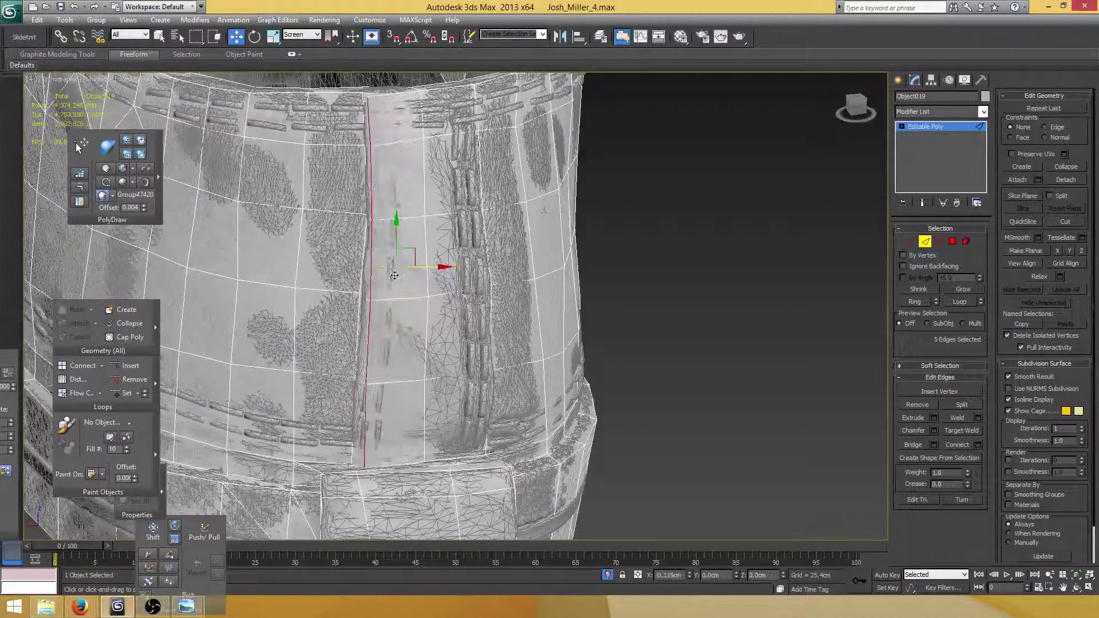